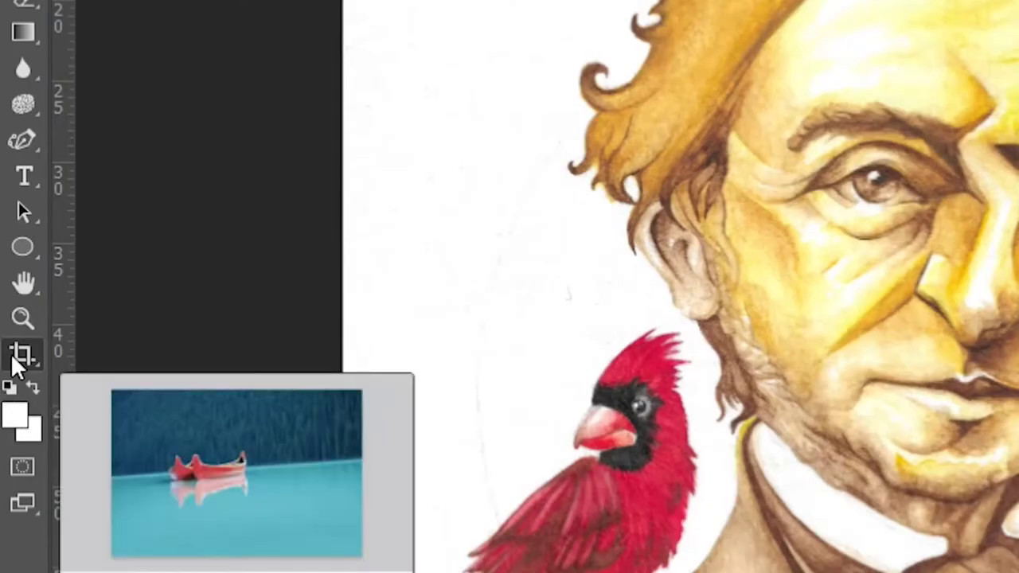
# Step: Crop the scan to a 1:1 square just inside the paper's edges and unlock the background layer
pyautogui.click(19, 356)
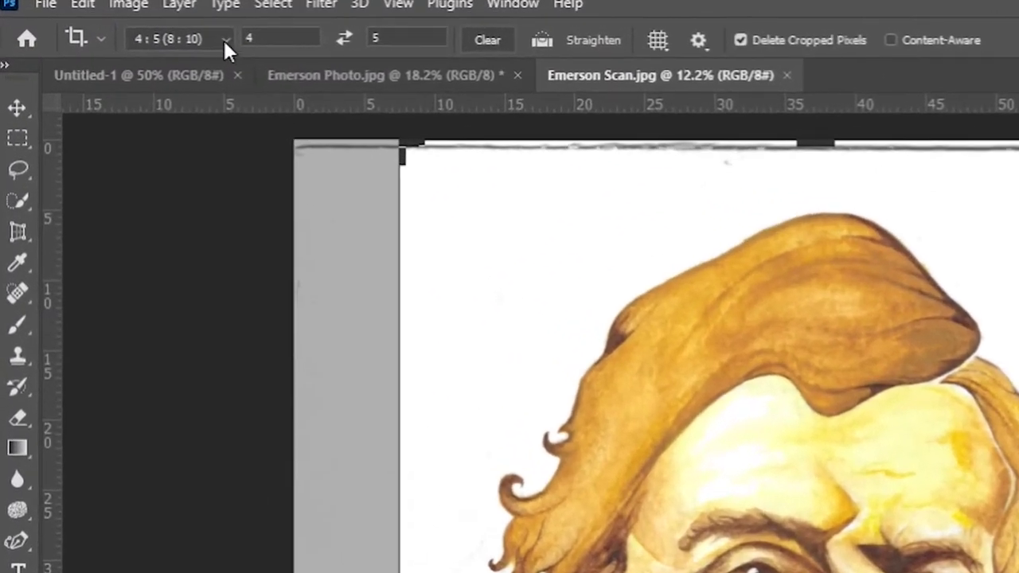
pyautogui.click(223, 38)
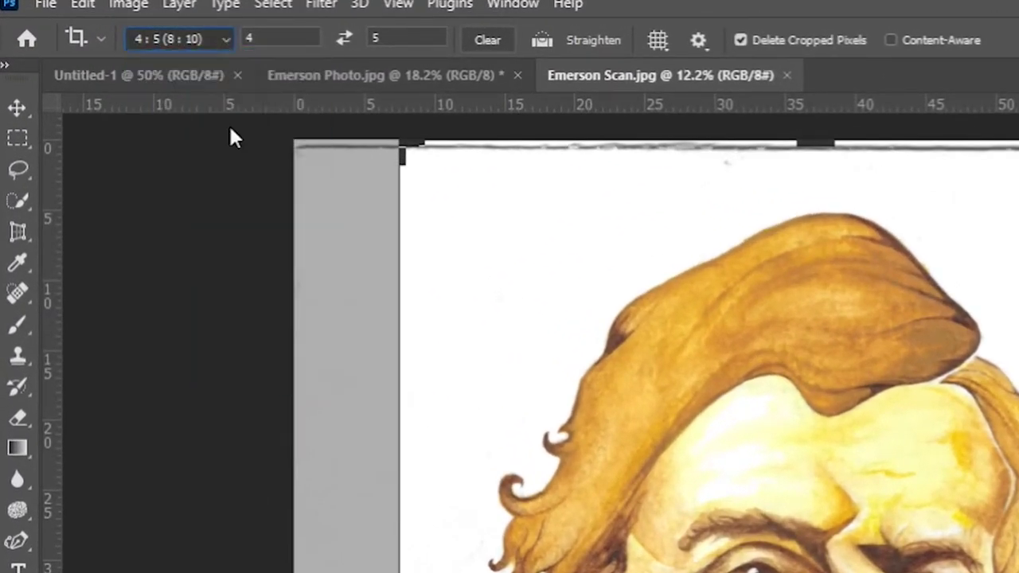
pyautogui.click(234, 137)
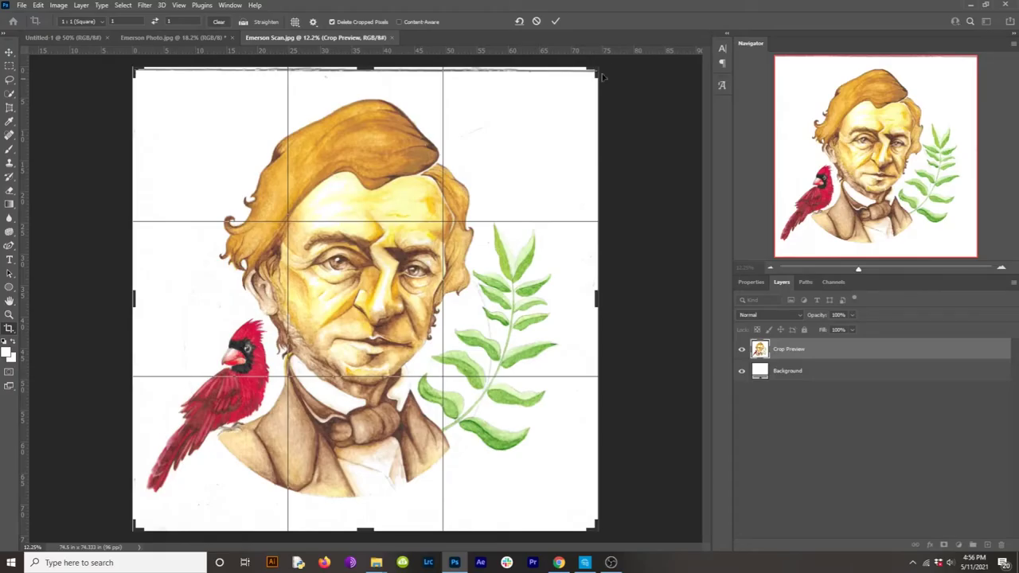
pyautogui.moveTo(601, 70); pyautogui.dragTo(587, 78)
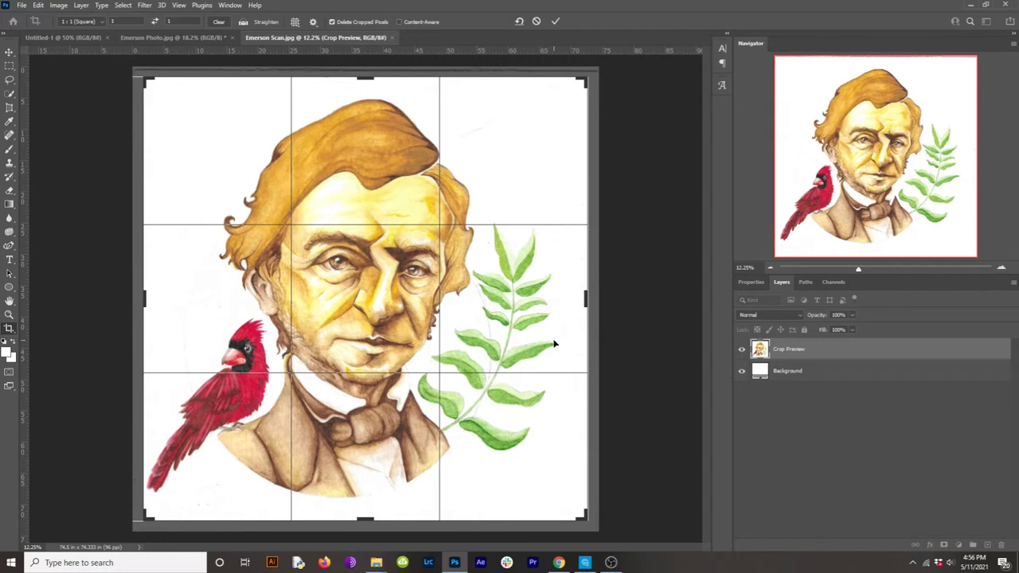
pyautogui.press('Return')
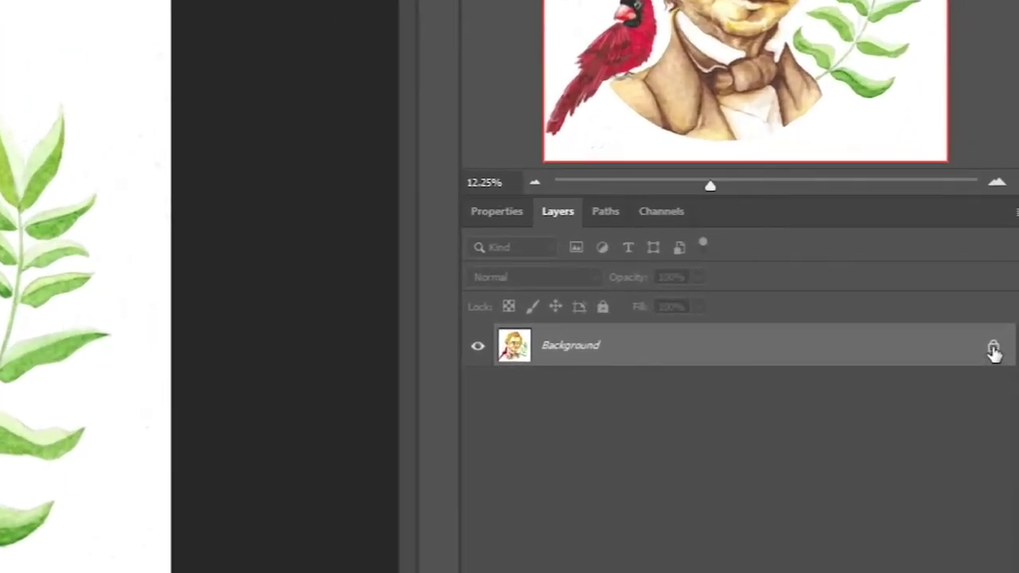
pyautogui.click(994, 350)
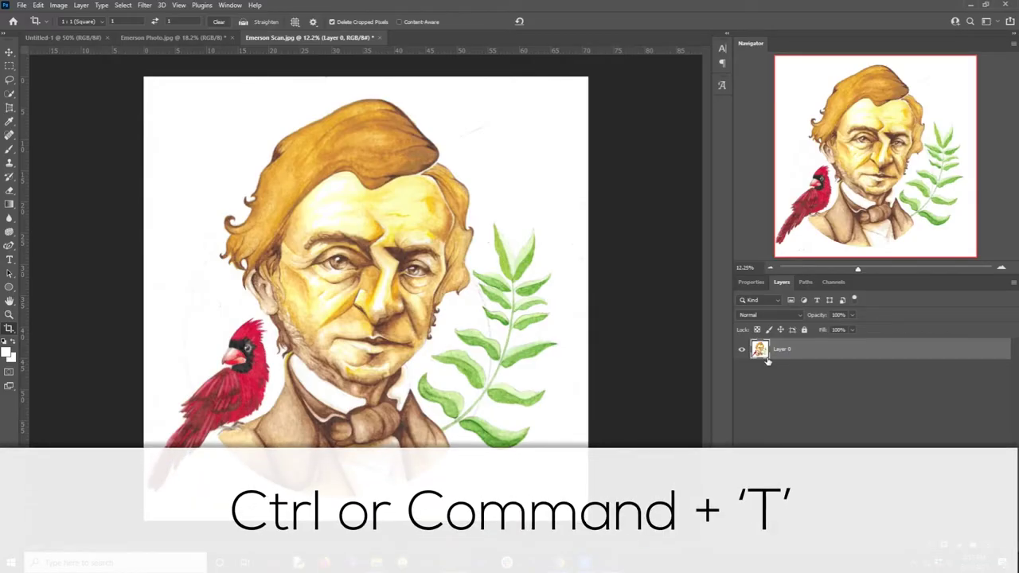
# Step: Try a Perspective transform that narrows the artwork's upper edge, and undo it
pyautogui.hotkey('ctrl', 't')
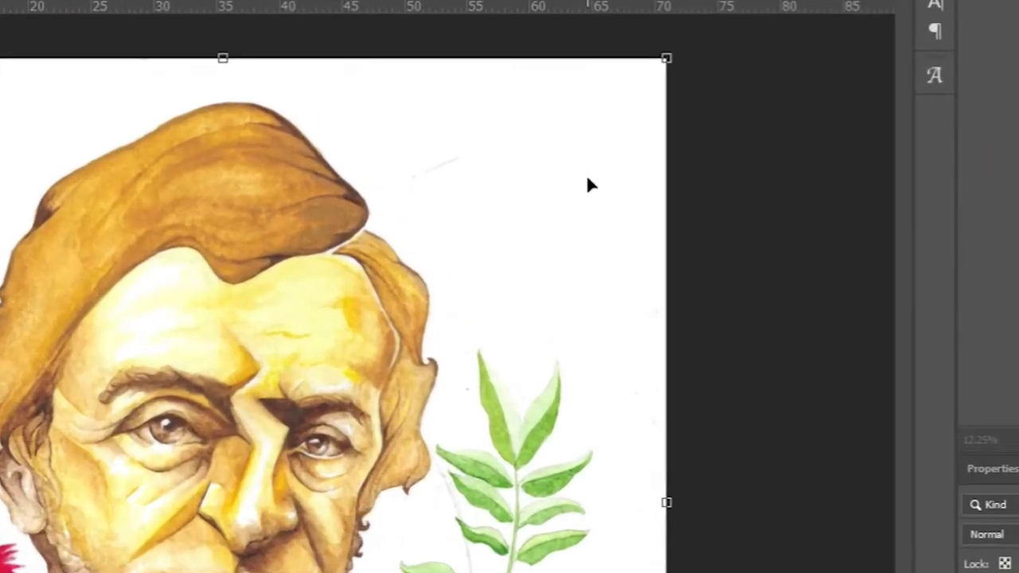
pyautogui.rightClick(550, 141)
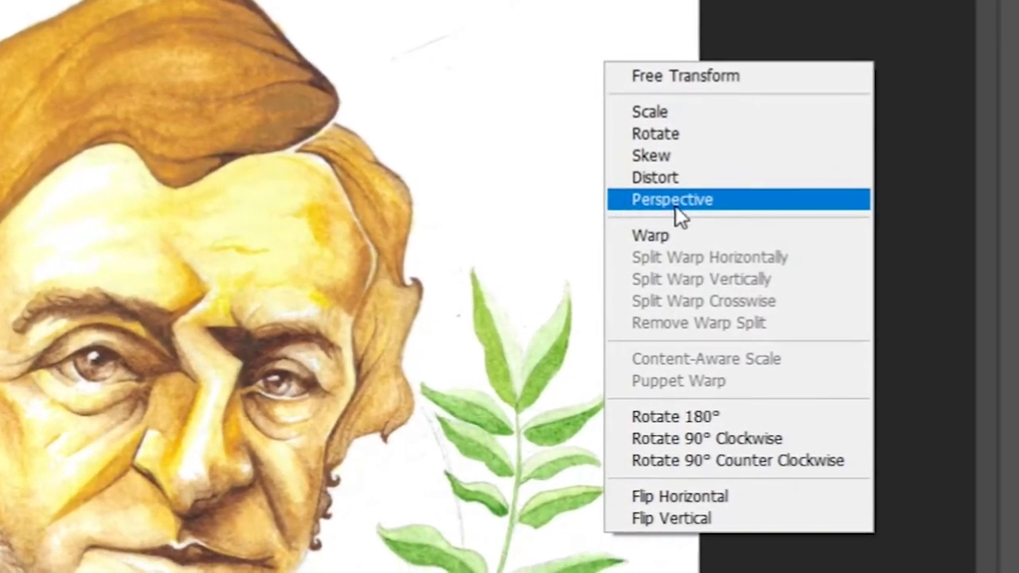
pyautogui.click(675, 202)
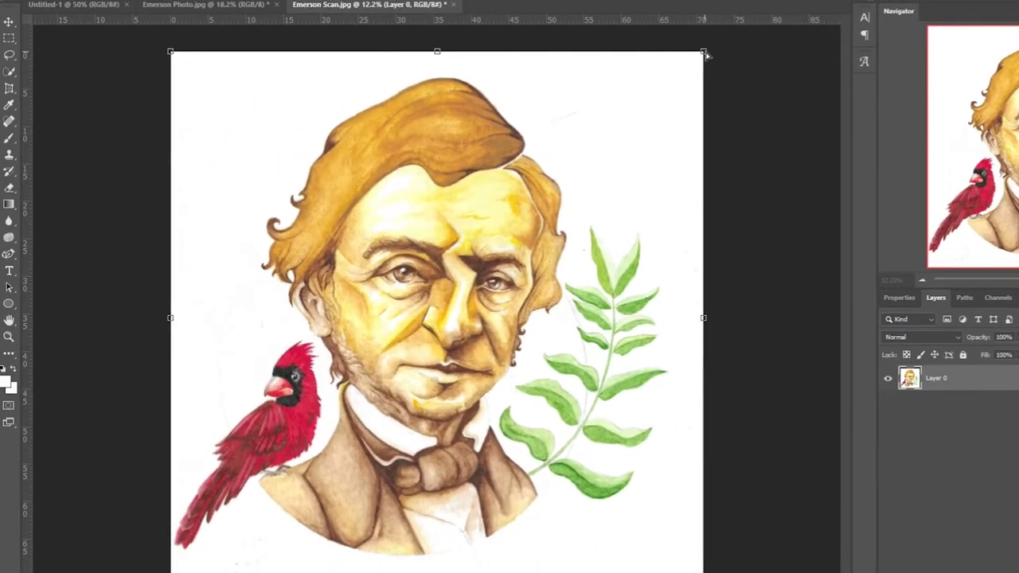
pyautogui.moveTo(702, 23); pyautogui.dragTo(654, 88)
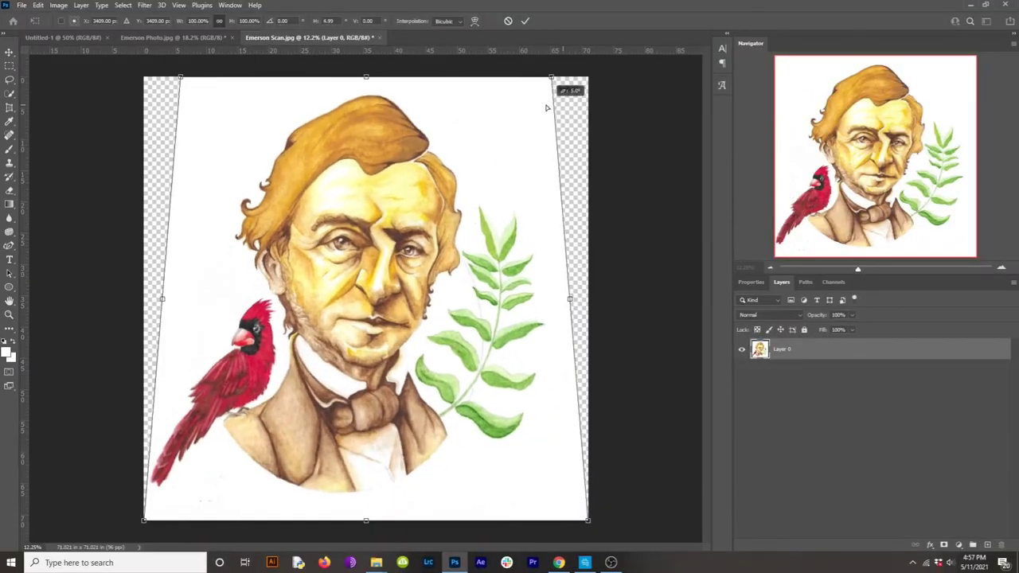
pyautogui.moveTo(547, 107); pyautogui.dragTo(537, 106)
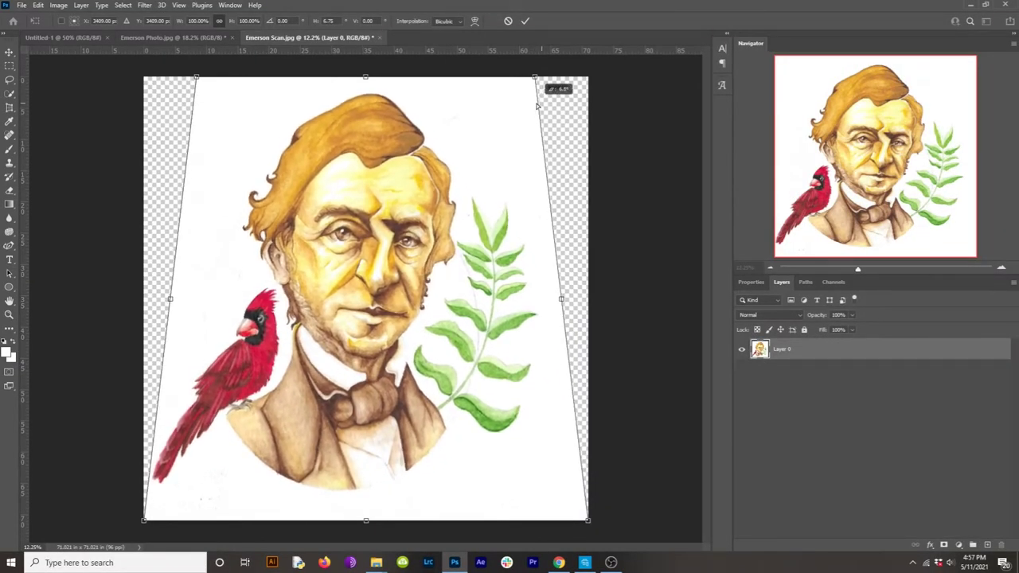
pyautogui.moveTo(539, 106)
pyautogui.mouseDown()
pyautogui.moveTo(561, 115)
pyautogui.moveTo(533, 112)
pyautogui.mouseUp()
pyautogui.hotkey('ctrl', 'z')
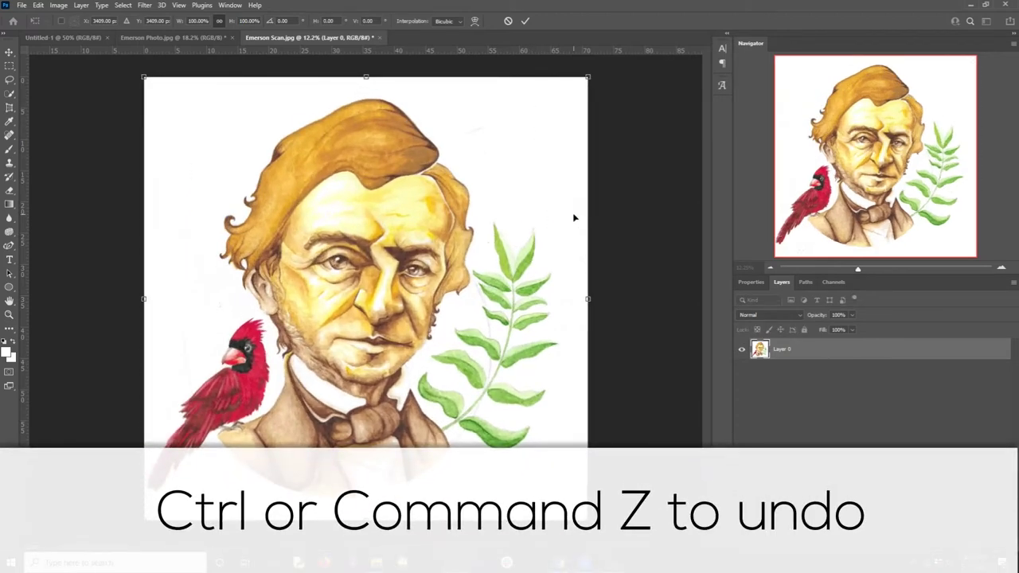
pyautogui.press('c')
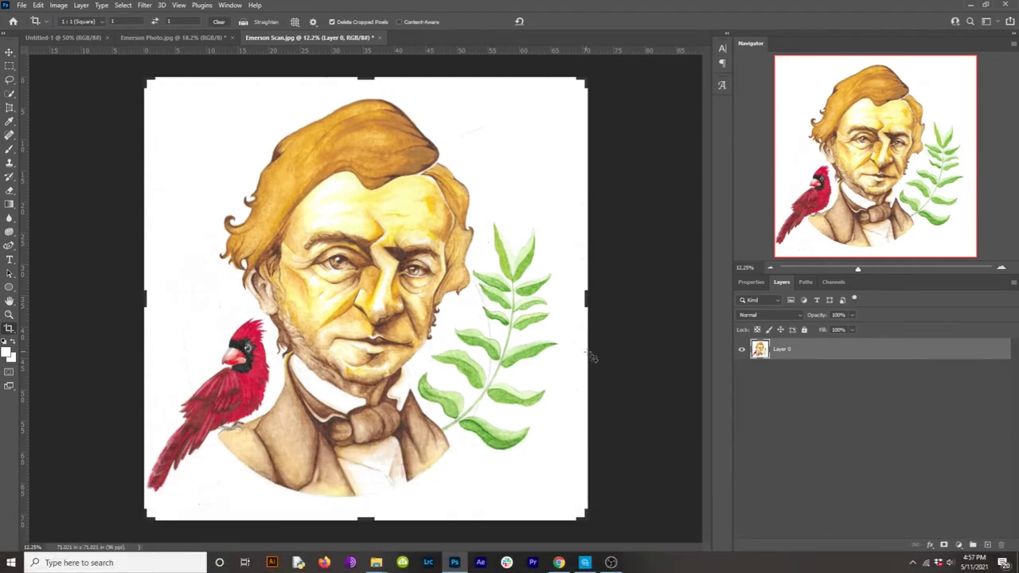
pyautogui.press('Return')
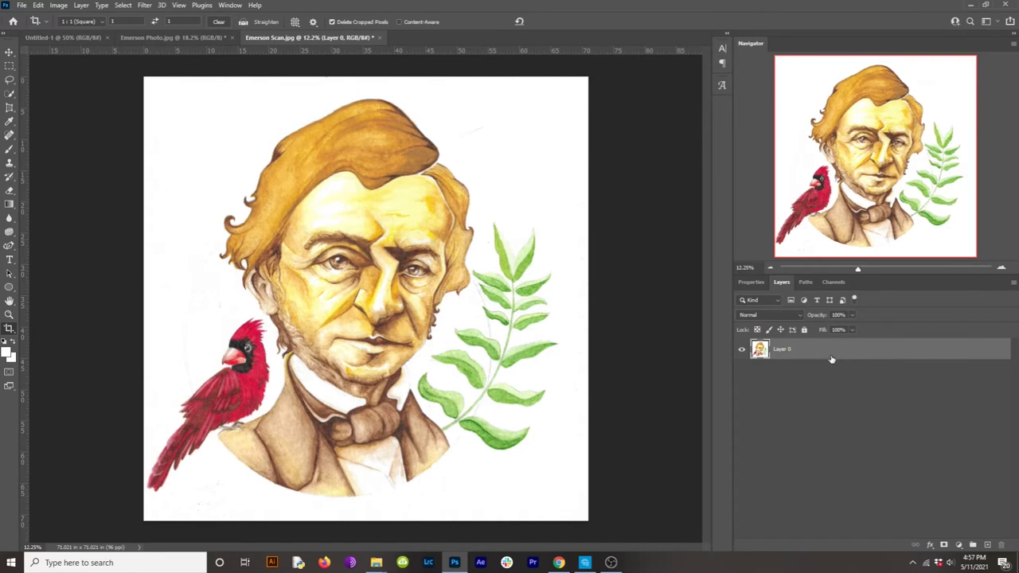
# Step: Enlarge the artwork layer proportionally to about 103% with Free Transform
pyautogui.hotkey('ctrl', 't')
pyautogui.moveTo(587, 77); pyautogui.dragTo(606, 70)
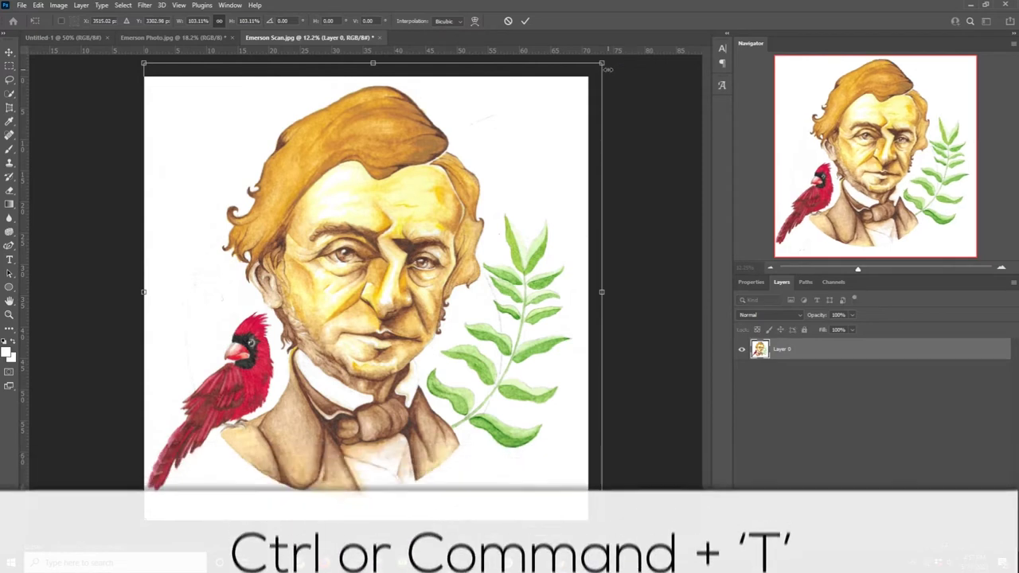
pyautogui.moveTo(601, 520); pyautogui.dragTo(599, 528)
pyautogui.press('c')
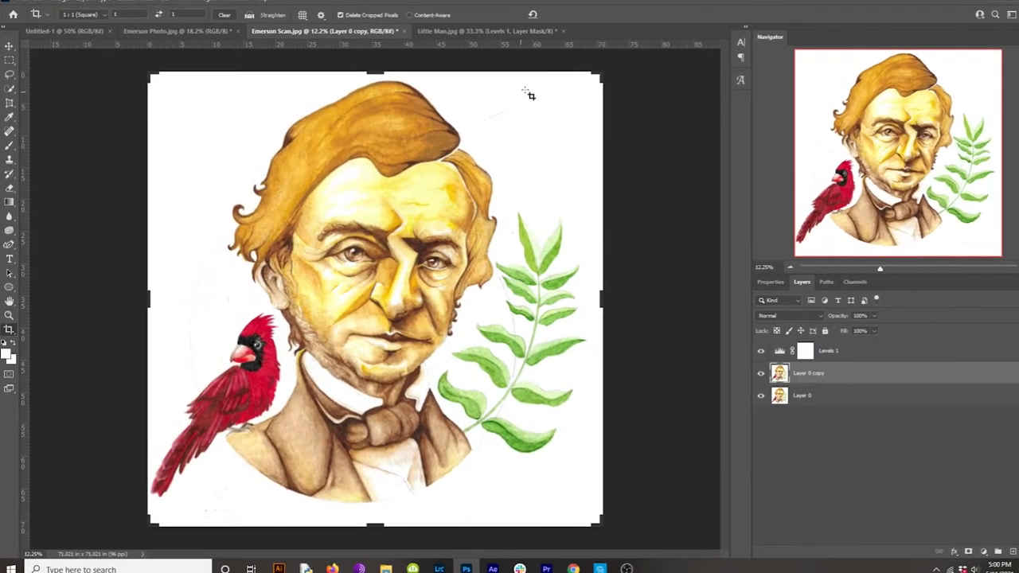
# Step: Remove the faint smudges and specks above the cardinal's crest on the layer copy with the Spot Healing Brush
pyautogui.scroll(5, 528, 95)
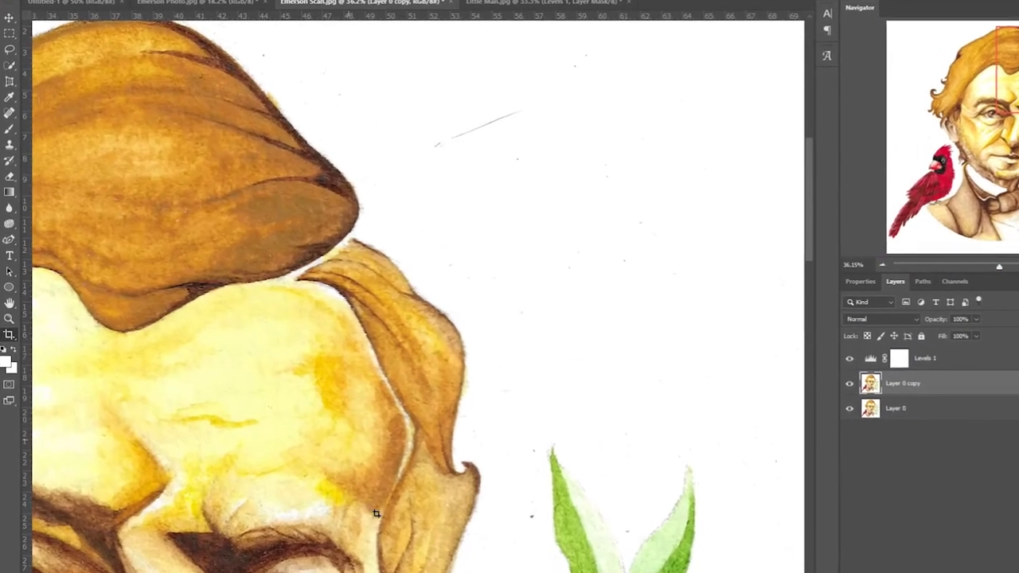
pyautogui.moveTo(377, 513)
pyautogui.mouseDown()
pyautogui.moveTo(375, 334)
pyautogui.moveTo(253, 252)
pyautogui.moveTo(380, 499)
pyautogui.mouseUp()
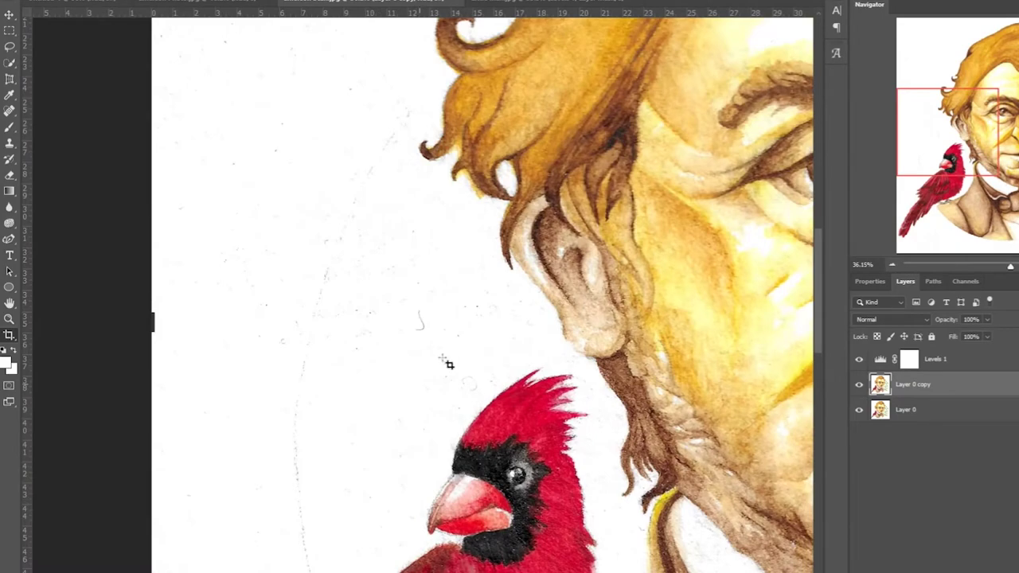
pyautogui.scroll(10, 425, 390)
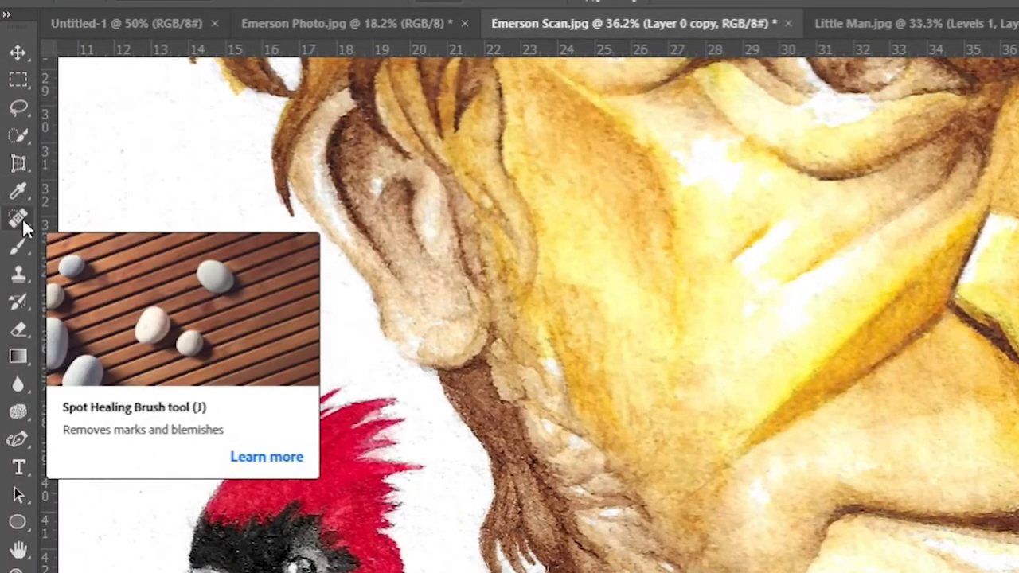
pyautogui.click(22, 217)
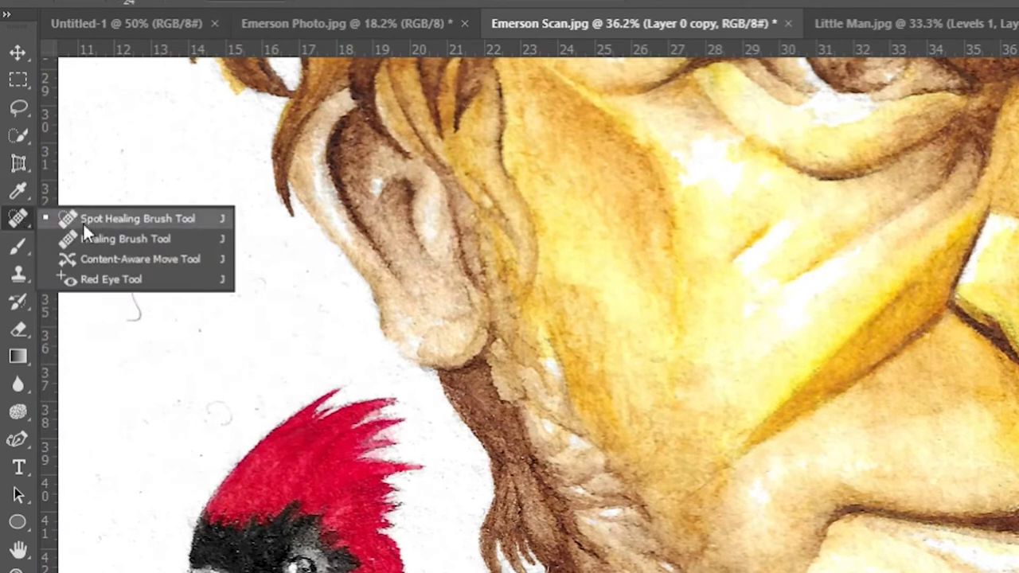
pyautogui.click(98, 219)
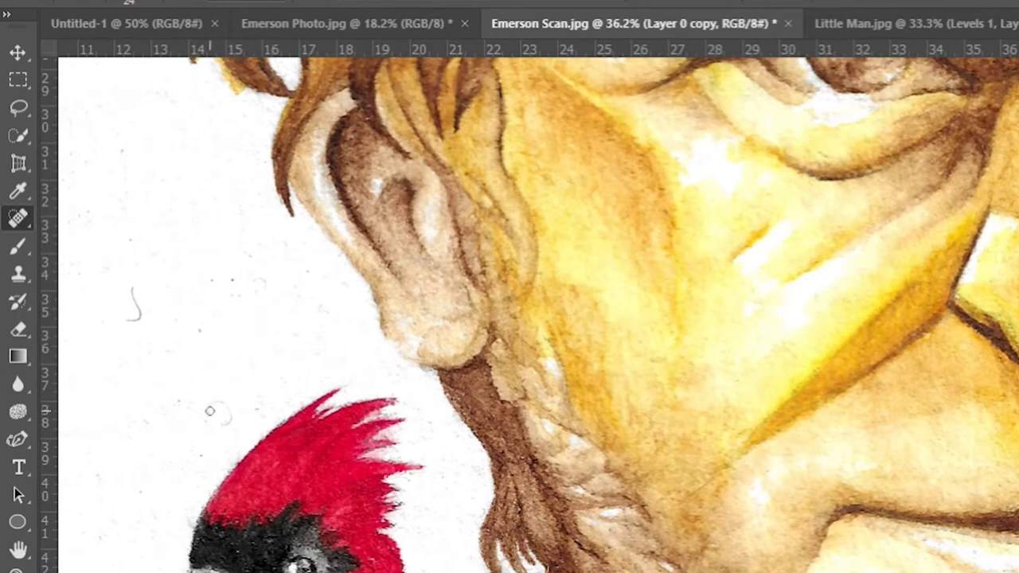
pyautogui.moveTo(228, 422); pyautogui.dragTo(229, 424)
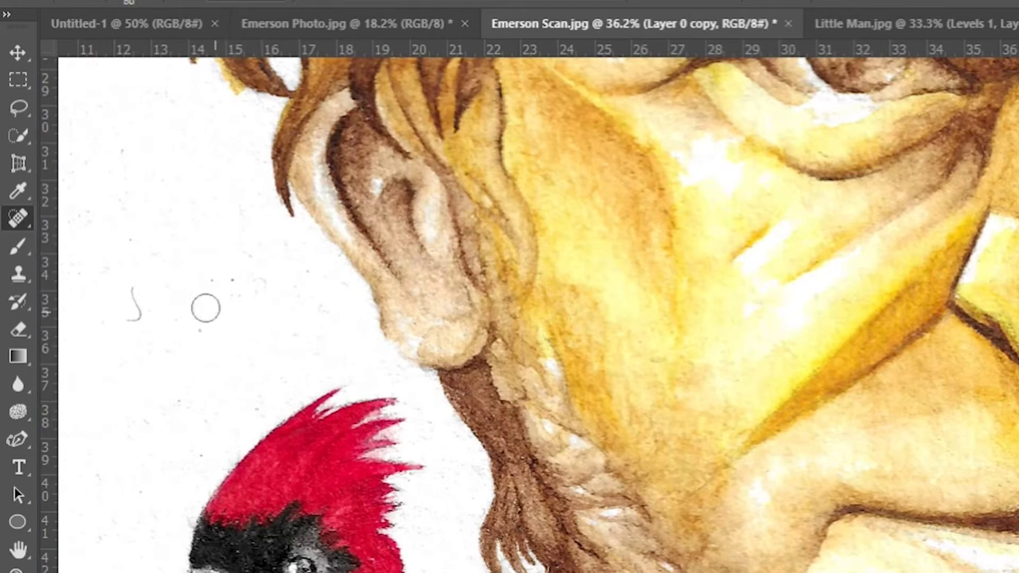
pyautogui.moveTo(212, 345); pyautogui.dragTo(364, 405)
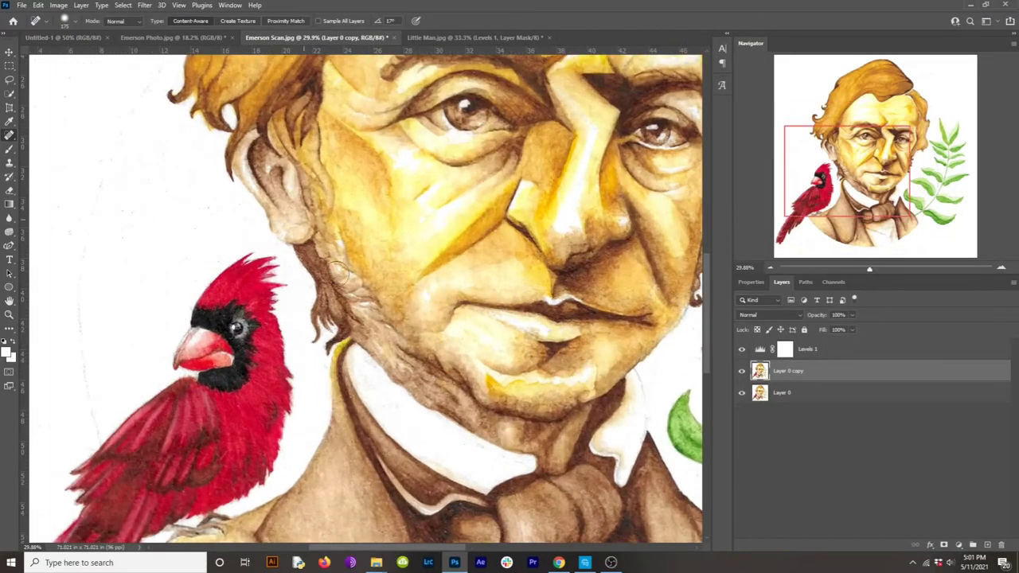
# Step: Heal the upper stretch of the faint pencil arc in the white background beside the hair curls
pyautogui.moveTo(244, 226); pyautogui.dragTo(239, 298)
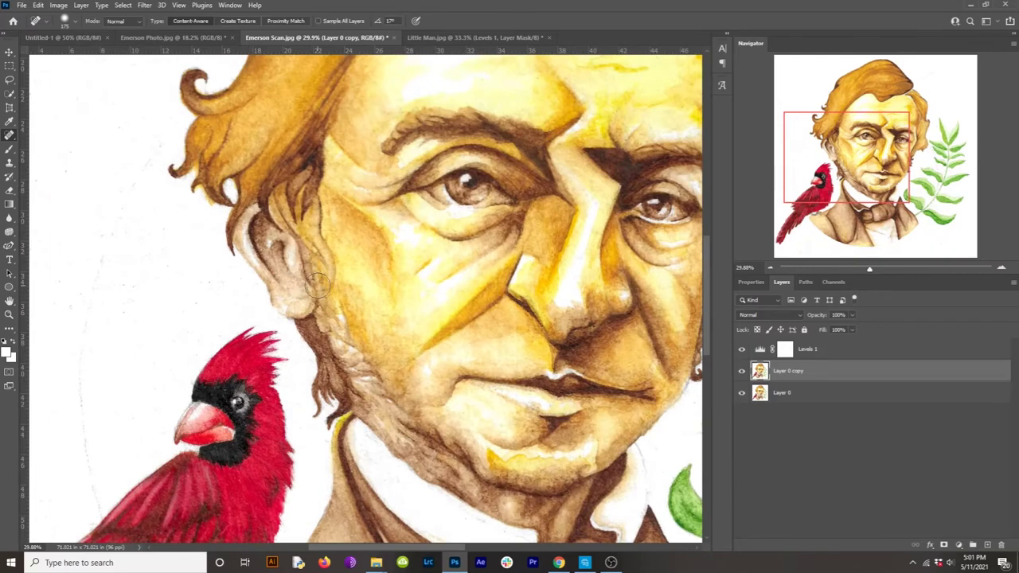
pyautogui.scroll(-5, 316, 285)
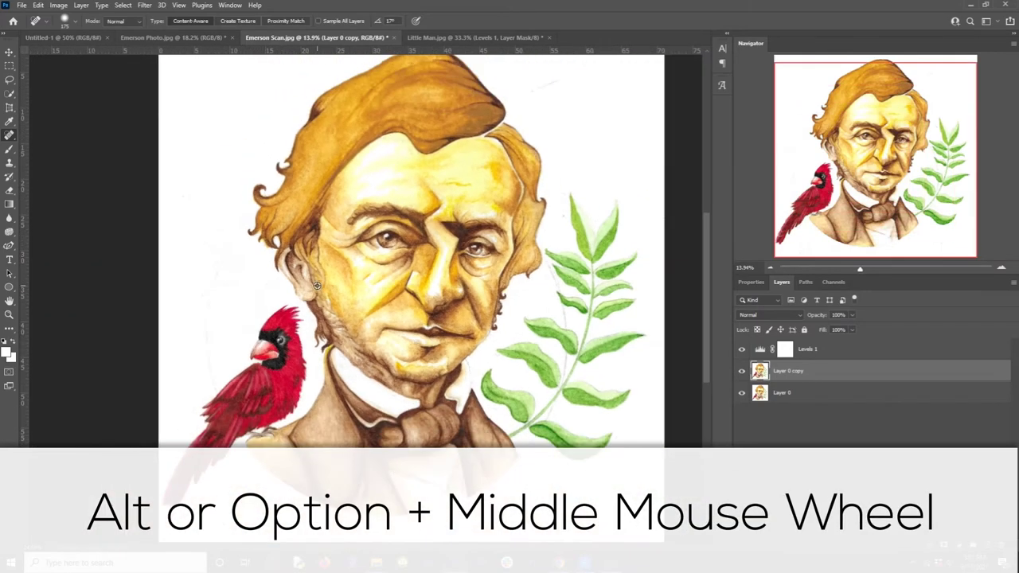
pyautogui.scroll(4, 317, 285)
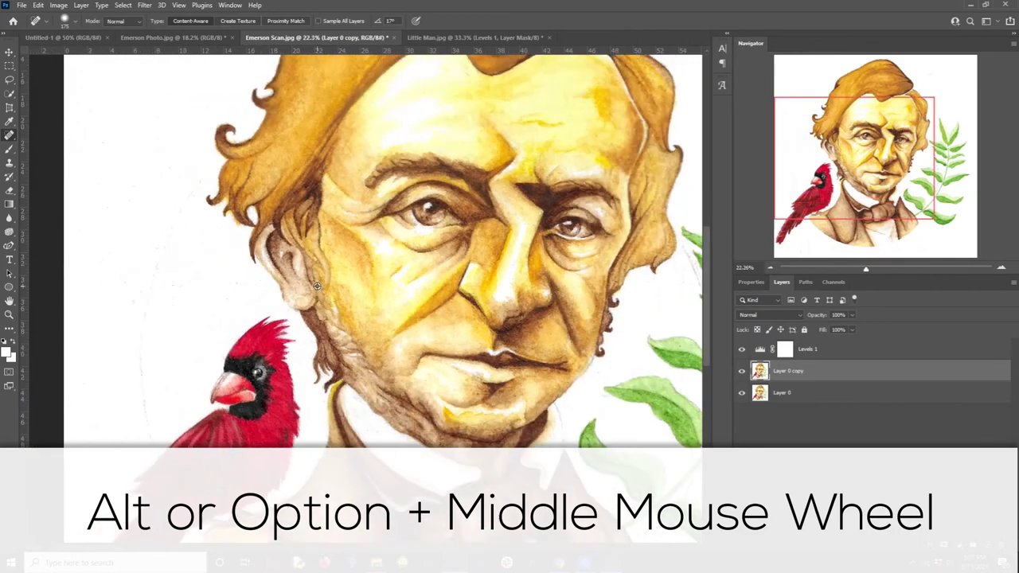
pyautogui.scroll(5, 317, 285)
pyautogui.scroll(-3, 317, 285)
pyautogui.scroll(2, 317, 285)
pyautogui.moveTo(166, 227); pyautogui.dragTo(400, 406)
pyautogui.moveTo(416, 302); pyautogui.dragTo(413, 225)
pyautogui.moveTo(364, 362); pyautogui.dragTo(303, 259)
pyautogui.moveTo(253, 143); pyautogui.dragTo(194, 248)
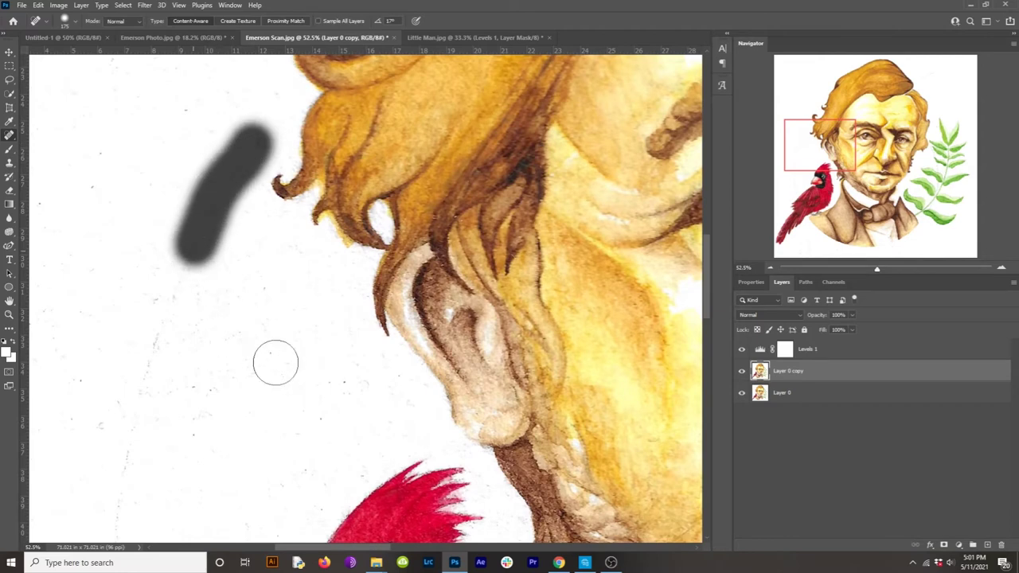
# Step: Heal the remaining stretch of the pencil arc in the white background beside the cardinal
pyautogui.moveTo(293, 402); pyautogui.dragTo(380, 175)
pyautogui.moveTo(321, 66)
pyautogui.mouseDown()
pyautogui.moveTo(306, 124)
pyautogui.moveTo(262, 109)
pyautogui.moveTo(194, 353)
pyautogui.moveTo(211, 420)
pyautogui.mouseUp()
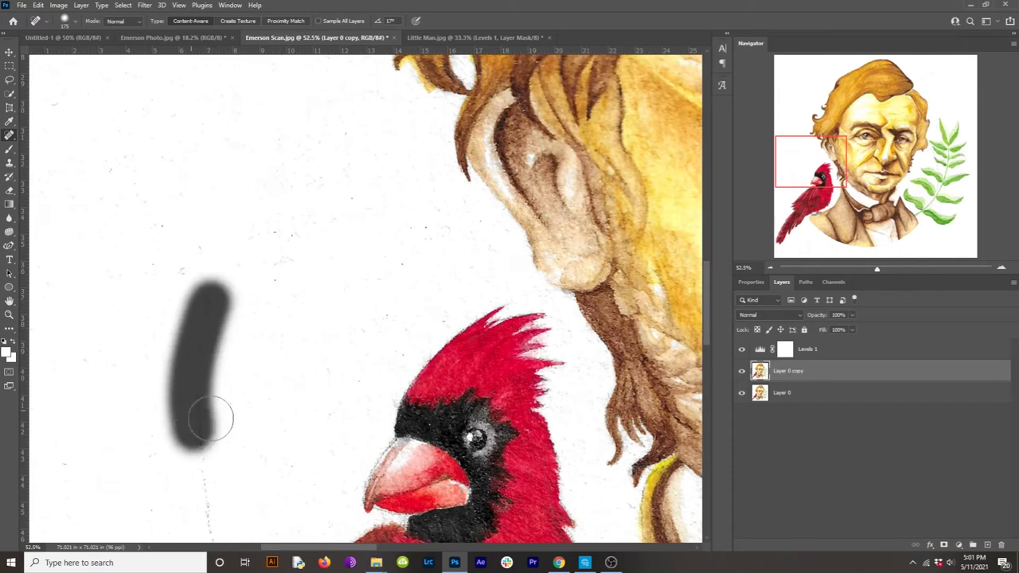
pyautogui.moveTo(303, 357); pyautogui.dragTo(292, 204)
pyautogui.moveTo(193, 273)
pyautogui.mouseDown()
pyautogui.moveTo(202, 387)
pyautogui.moveTo(229, 395)
pyautogui.mouseUp()
pyautogui.moveTo(239, 459)
pyautogui.mouseDown()
pyautogui.moveTo(238, 337)
pyautogui.moveTo(206, 293)
pyautogui.moveTo(217, 341)
pyautogui.moveTo(204, 360)
pyautogui.mouseUp()
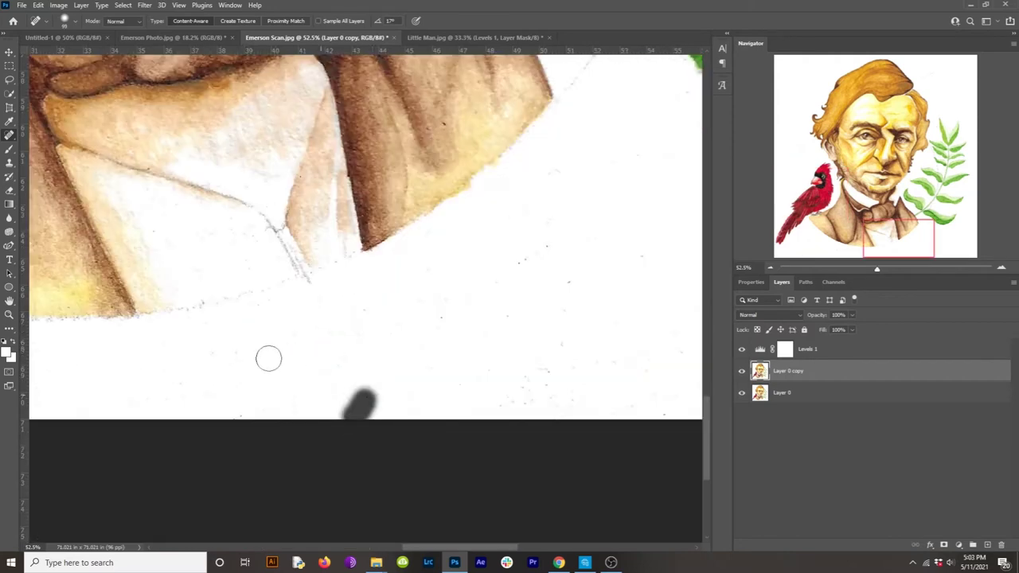
# Step: Heal the stray specks in the white background below the shirt and the jacket's lower edge
pyautogui.moveTo(268, 357); pyautogui.dragTo(218, 363)
pyautogui.moveTo(532, 347); pyautogui.dragTo(525, 400)
pyautogui.moveTo(541, 364); pyautogui.dragTo(548, 375)
pyautogui.moveTo(544, 237); pyautogui.dragTo(514, 265)
pyautogui.moveTo(465, 331)
pyautogui.mouseDown()
pyautogui.moveTo(426, 301)
pyautogui.moveTo(347, 305)
pyautogui.mouseUp()
pyautogui.moveTo(585, 281)
pyautogui.mouseDown()
pyautogui.moveTo(529, 312)
pyautogui.moveTo(551, 346)
pyautogui.mouseUp()
pyautogui.click(509, 295)
pyautogui.click(543, 253)
pyautogui.moveTo(629, 280); pyautogui.dragTo(642, 257)
pyautogui.moveTo(548, 151); pyautogui.dragTo(548, 182)
pyautogui.click(507, 317)
pyautogui.moveTo(629, 359); pyautogui.dragTo(579, 363)
# Step: Heal the dark specks in the white area below the lowest fern leaf, down to the canvas edge
pyautogui.moveTo(628, 277); pyautogui.dragTo(267, 317)
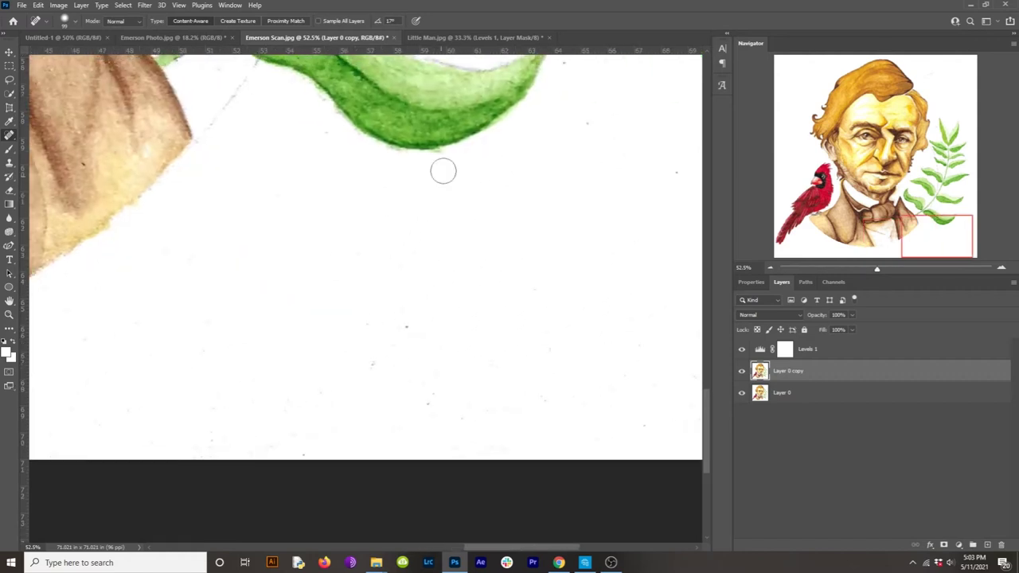
pyautogui.moveTo(414, 314); pyautogui.dragTo(403, 343)
pyautogui.moveTo(434, 401); pyautogui.dragTo(426, 423)
pyautogui.moveTo(311, 385)
pyautogui.mouseDown()
pyautogui.moveTo(292, 406)
pyautogui.moveTo(283, 423)
pyautogui.moveTo(301, 458)
pyautogui.mouseUp()
pyautogui.moveTo(205, 409); pyautogui.dragTo(218, 452)
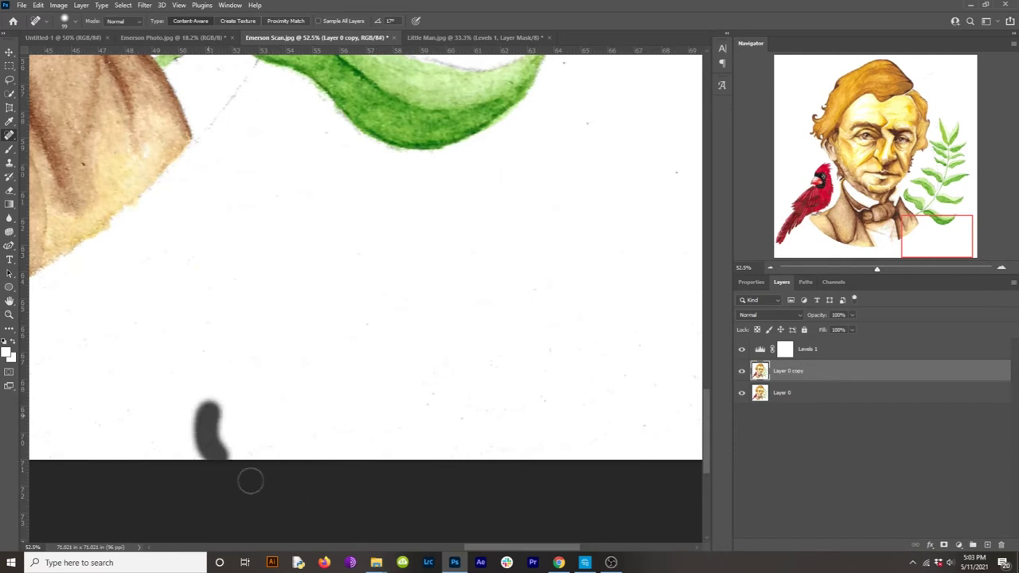
pyautogui.moveTo(426, 380); pyautogui.dragTo(424, 422)
pyautogui.moveTo(532, 280); pyautogui.dragTo(537, 323)
pyautogui.moveTo(446, 401); pyautogui.dragTo(456, 431)
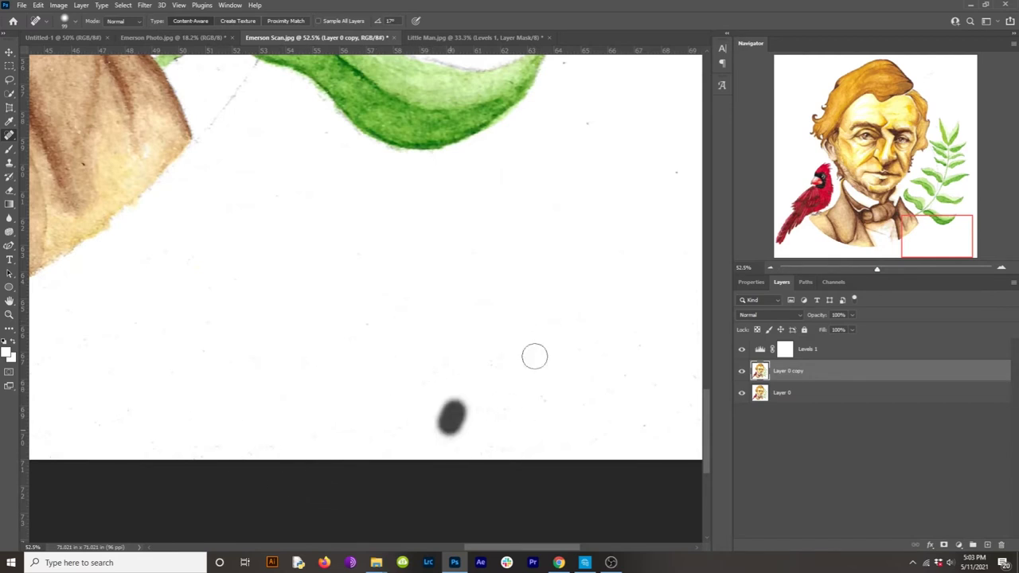
# Step: Heal the two specks in the white background just right of the lowest fern leaf
pyautogui.moveTo(569, 240); pyautogui.dragTo(330, 267)
pyautogui.moveTo(353, 164); pyautogui.dragTo(345, 158)
pyautogui.moveTo(329, 76); pyautogui.dragTo(323, 97)
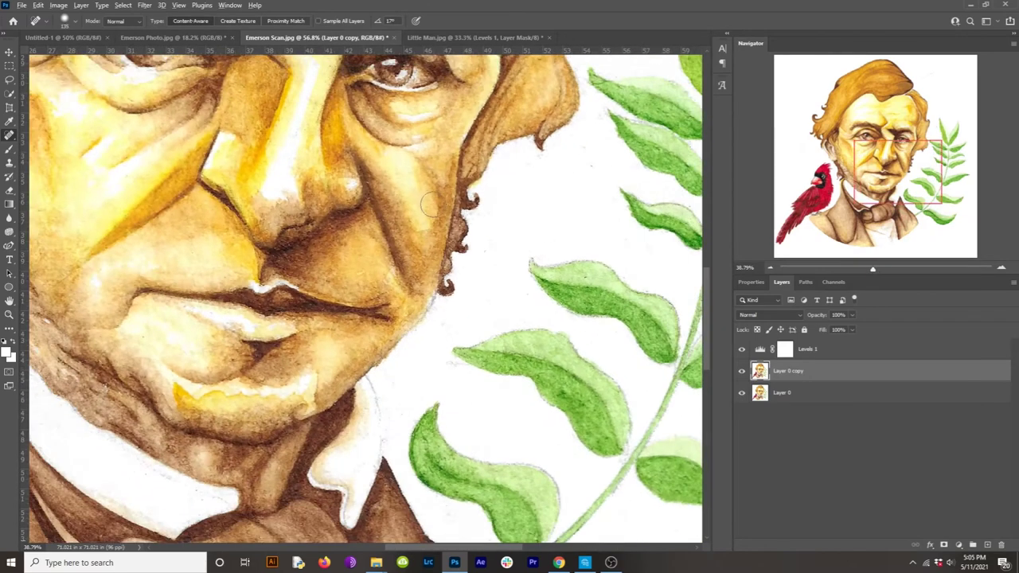
pyautogui.scroll(-2, 450, 208)
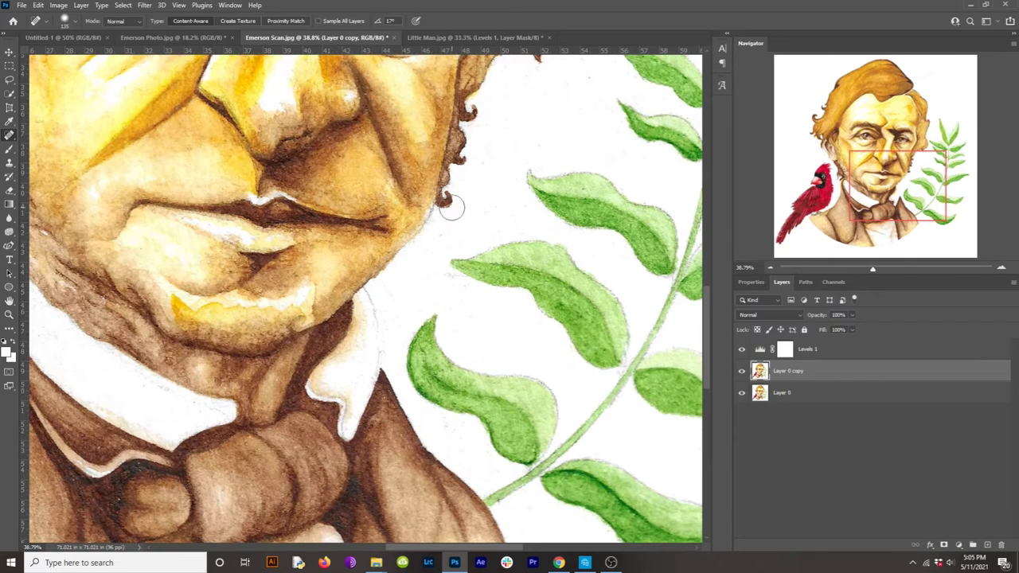
pyautogui.scroll(5, 471, 318)
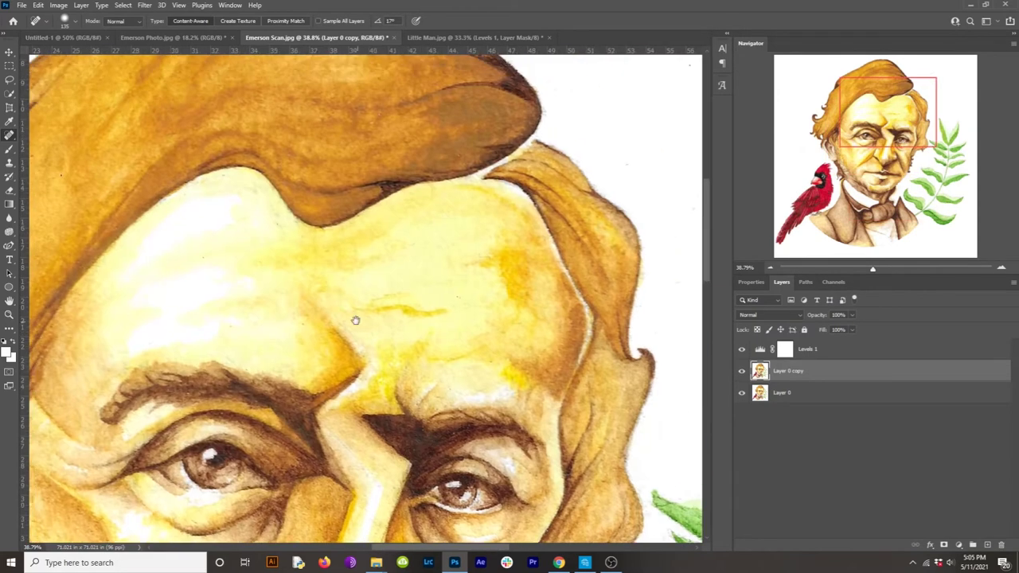
# Step: Heal the small dark speck in the brown hair beside the forehead
pyautogui.moveTo(356, 321); pyautogui.dragTo(498, 335)
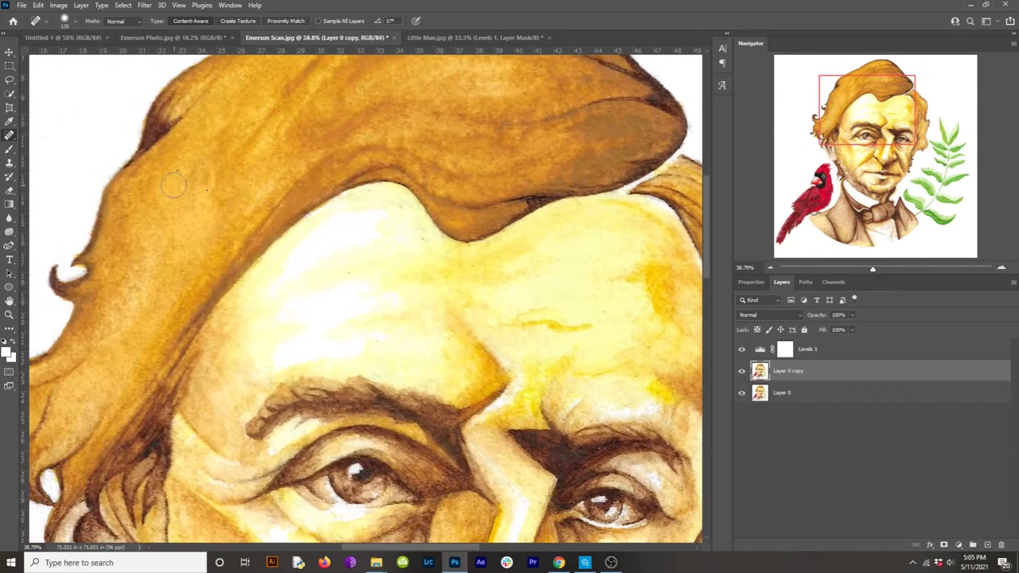
pyautogui.scroll(3, 174, 185)
pyautogui.moveTo(227, 192); pyautogui.dragTo(203, 196)
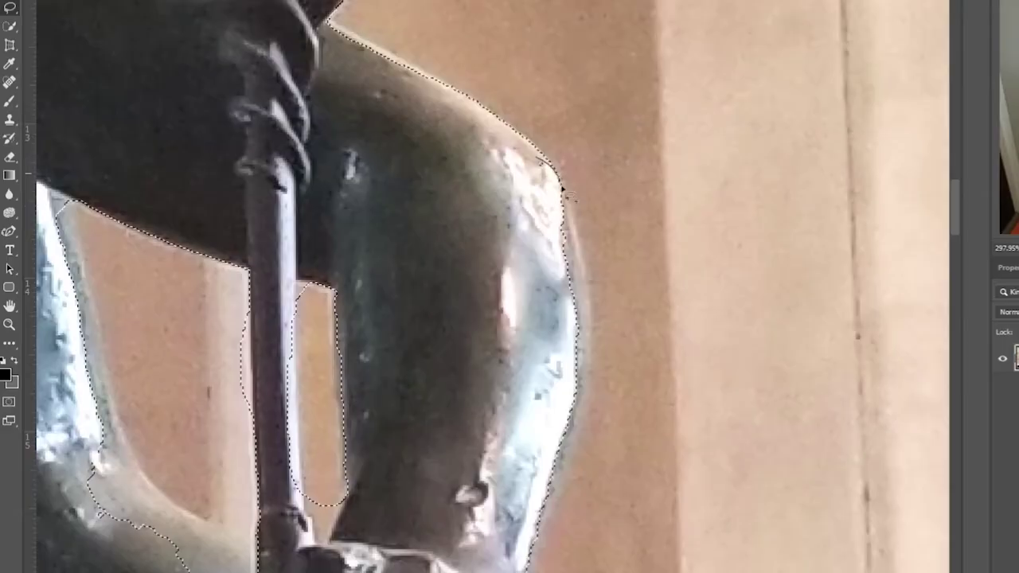
pyautogui.moveTo(563, 475)
pyautogui.mouseDown()
pyautogui.moveTo(524, 169)
pyautogui.moveTo(551, 163)
pyautogui.mouseUp()
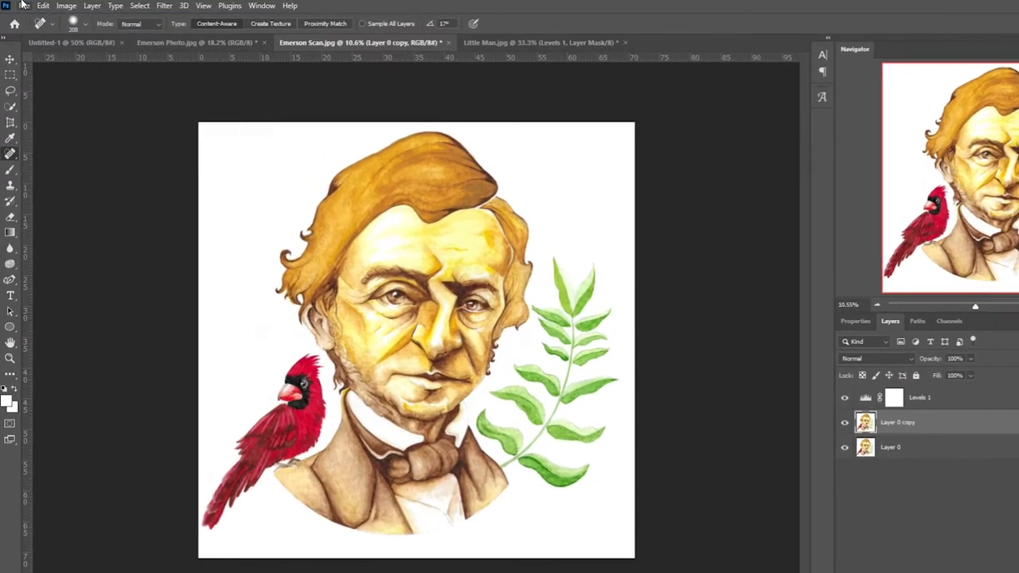
# Step: Save a JPEG copy of the portrait on the computer under a new Emerson file name, with quality raised to the largest-file end
pyautogui.click(21, 4)
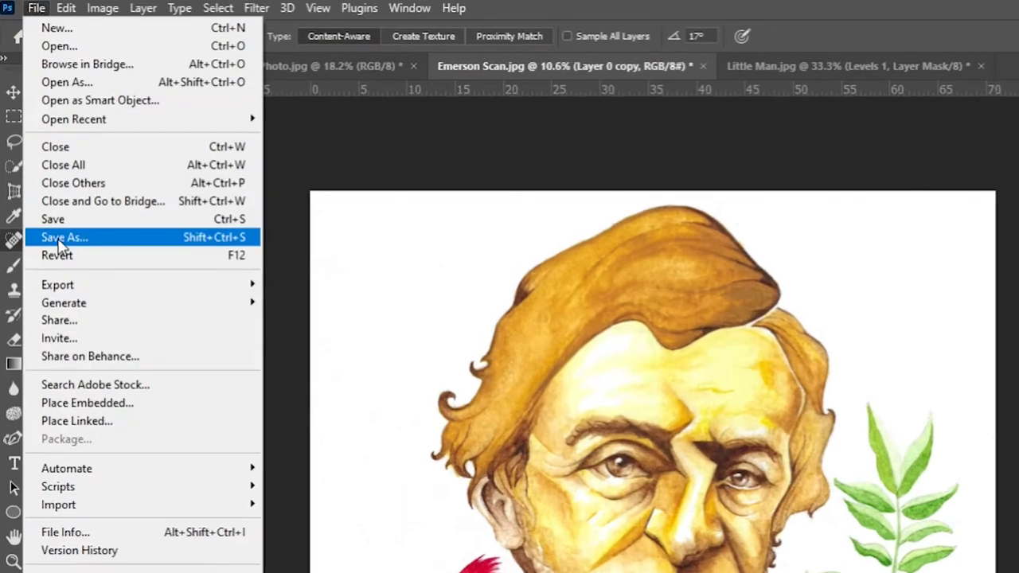
pyautogui.click(58, 239)
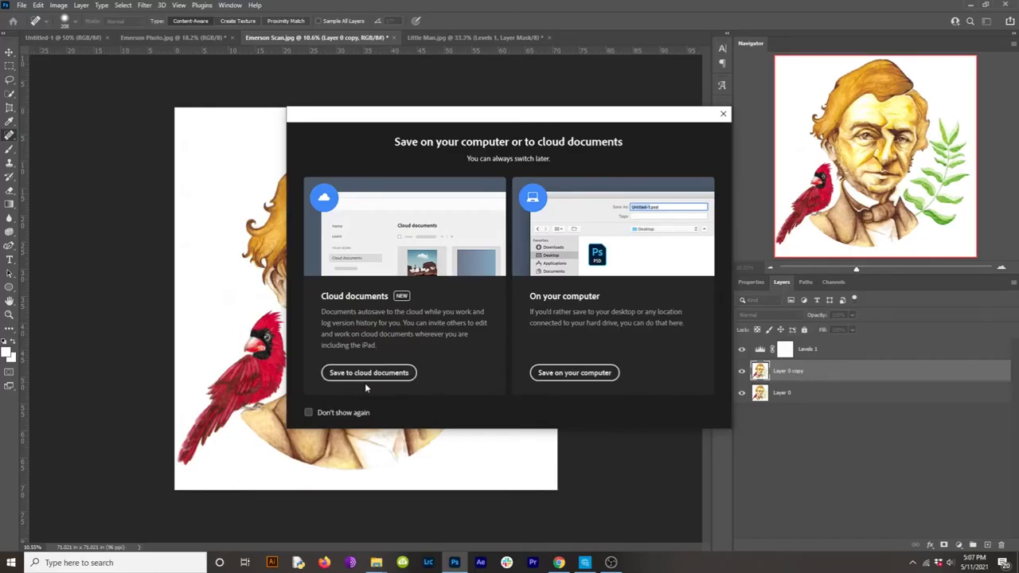
pyautogui.click(559, 374)
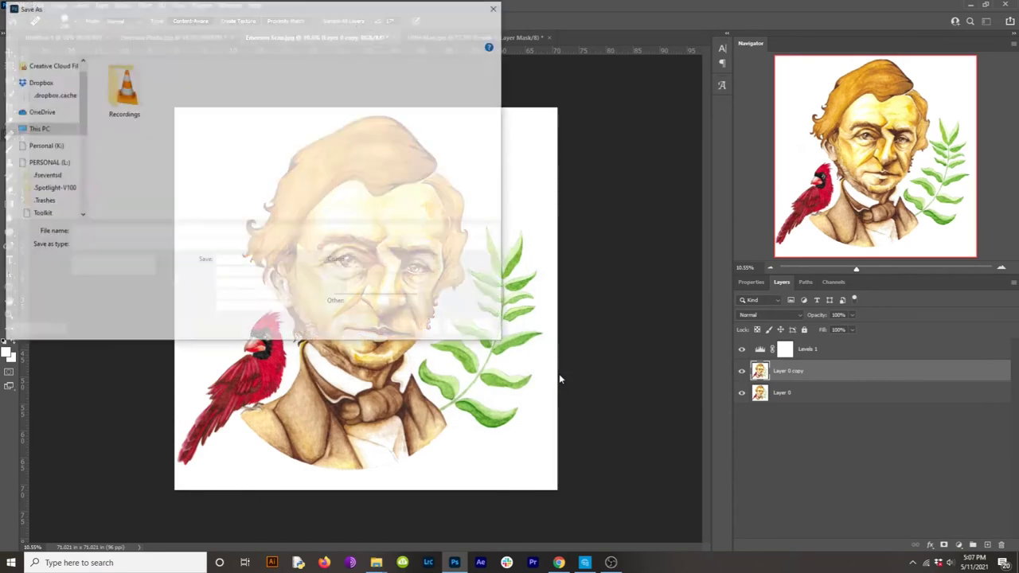
pyautogui.click(152, 244)
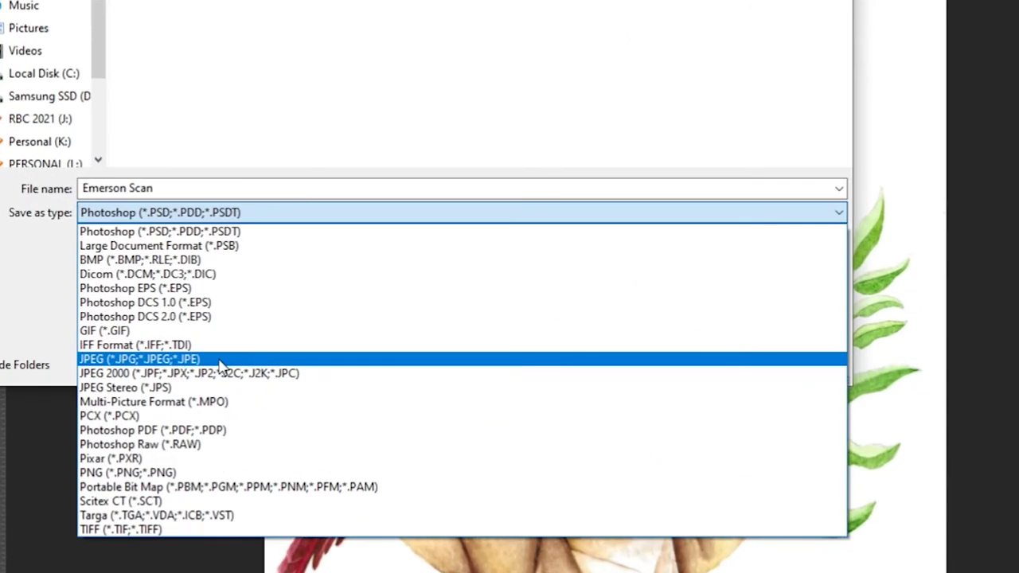
pyautogui.click(120, 336)
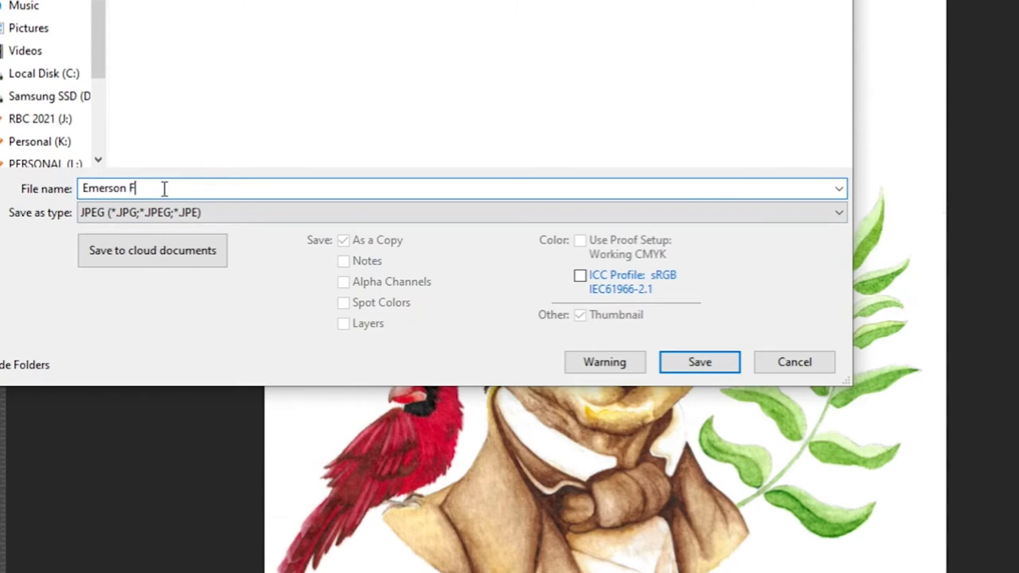
pyautogui.press('Return')
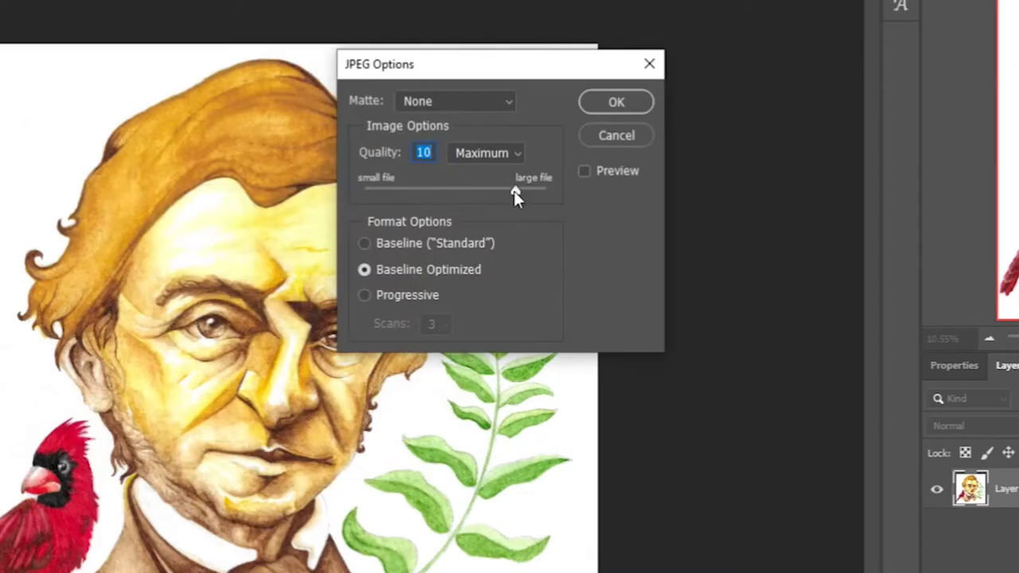
pyautogui.moveTo(517, 191); pyautogui.dragTo(545, 194)
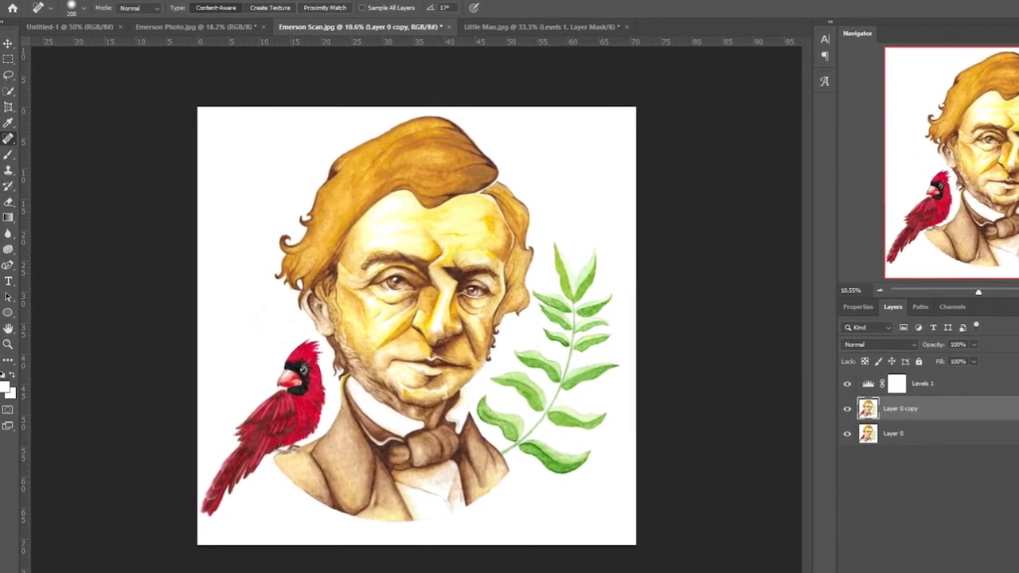
# Step: Save a Photoshop PDF copy of the portrait, with layers, to the Desktop as Emerson Scan
pyautogui.hotkey('alt', 'f')
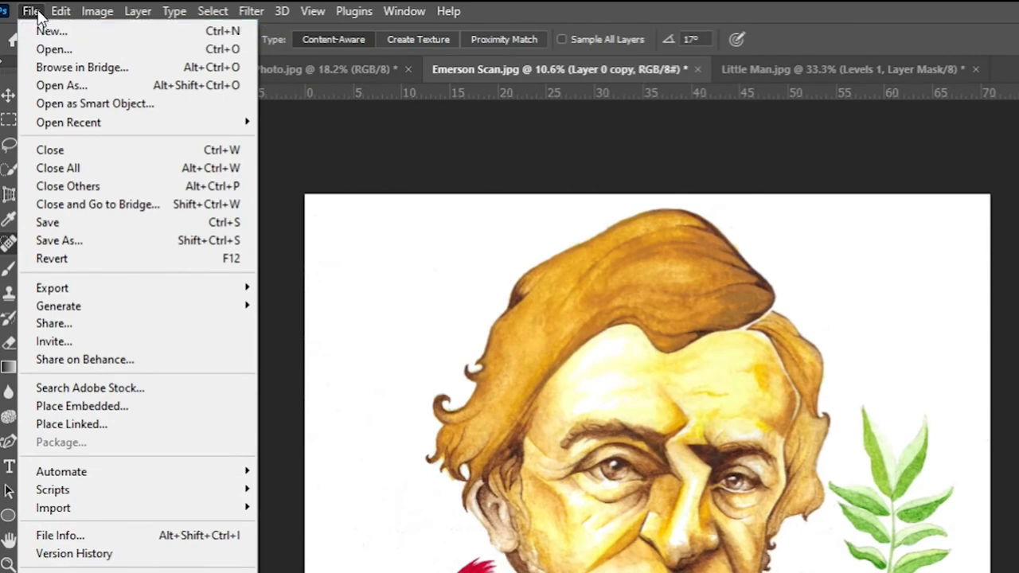
pyautogui.click(59, 240)
pyautogui.click(620, 461)
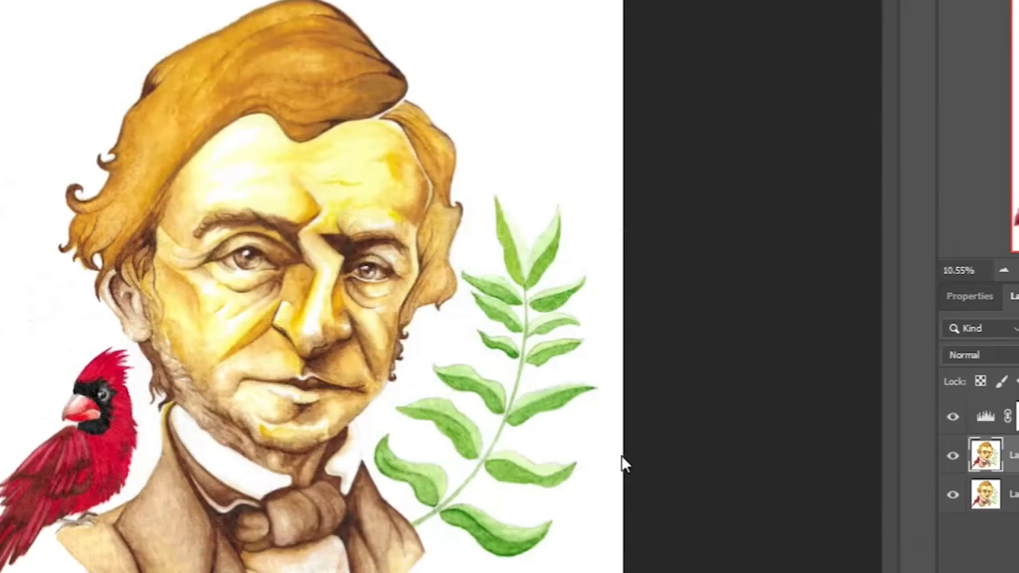
pyautogui.click(202, 402)
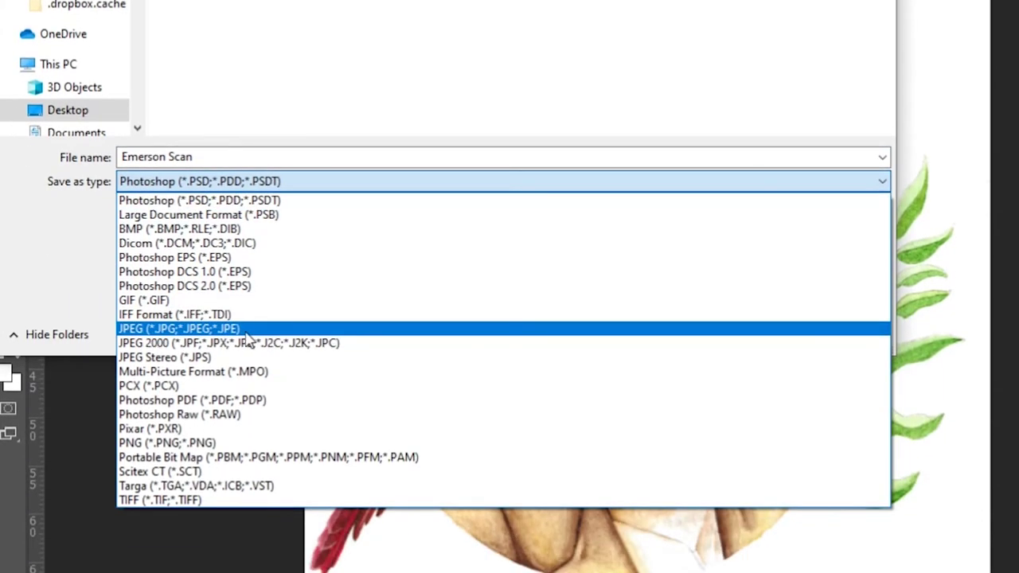
pyautogui.click(256, 404)
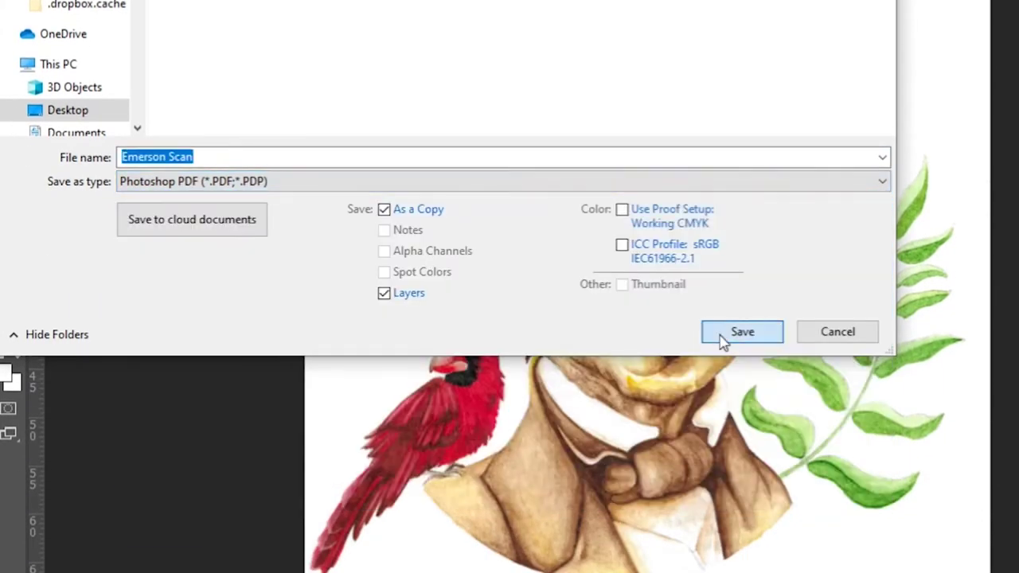
pyautogui.click(724, 341)
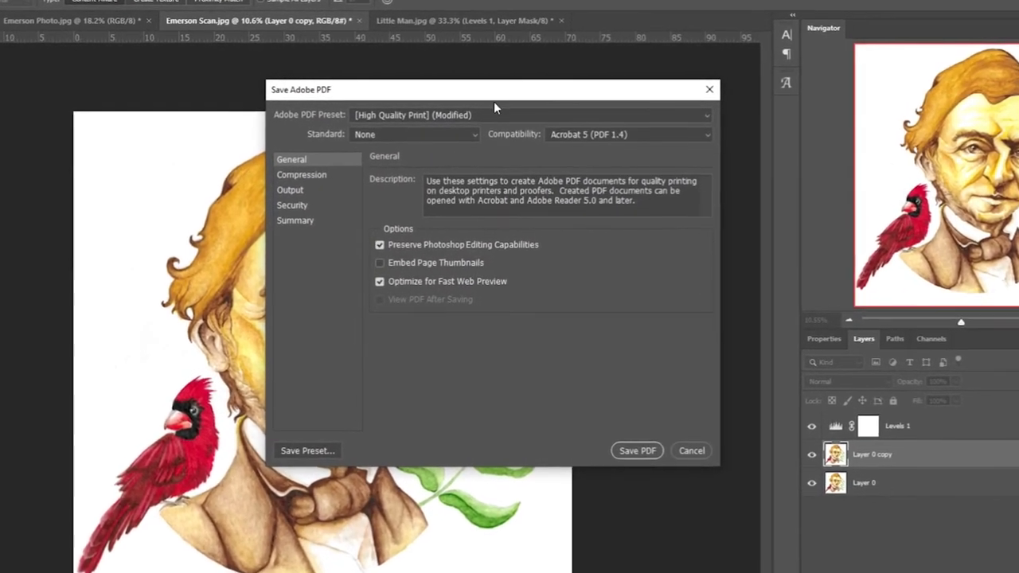
# Step: Keep the [High Quality Print] (Modified) preset, check the compression and output settings, and save the PDF
pyautogui.click(477, 114)
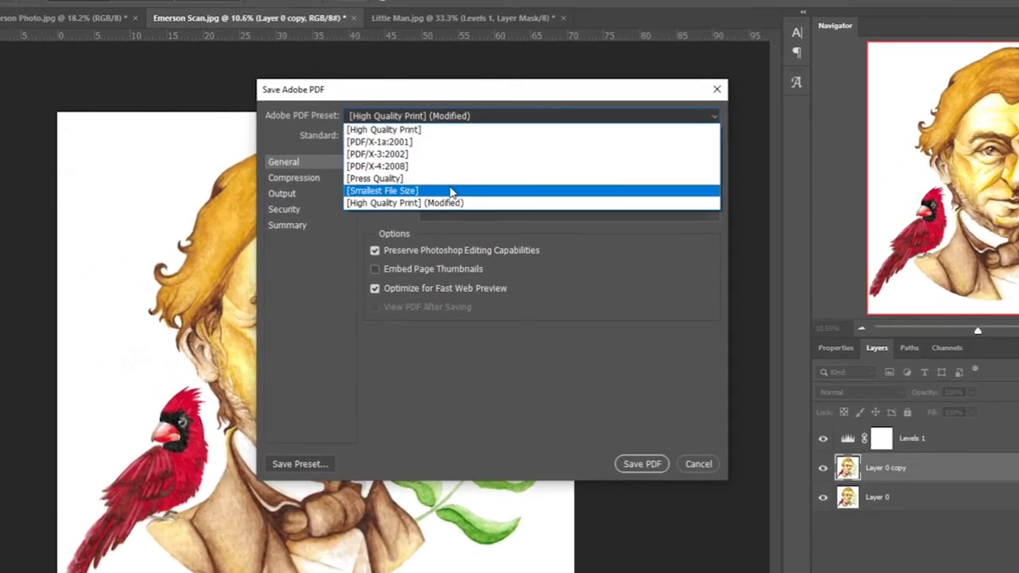
pyautogui.click(398, 203)
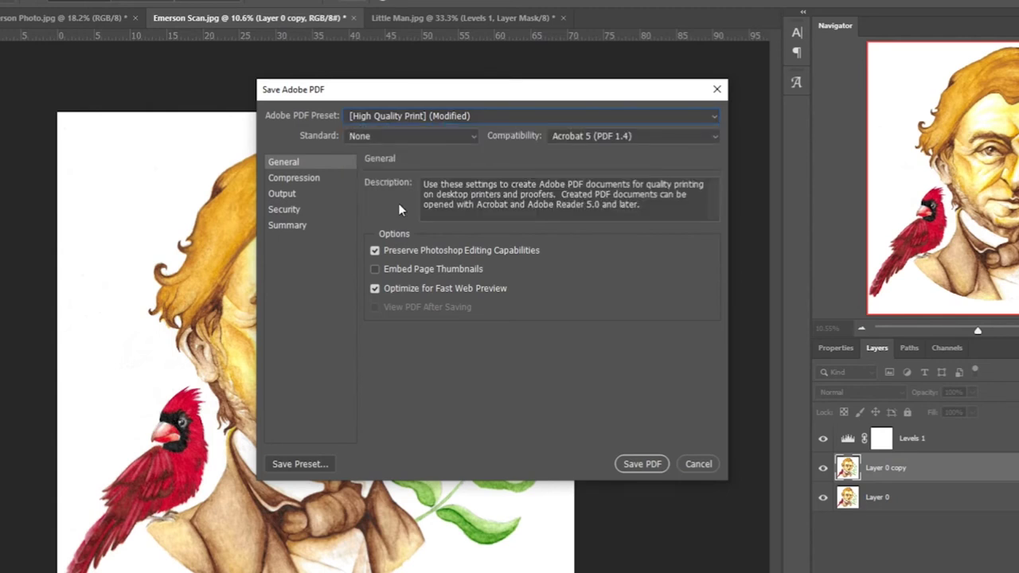
pyautogui.click(293, 182)
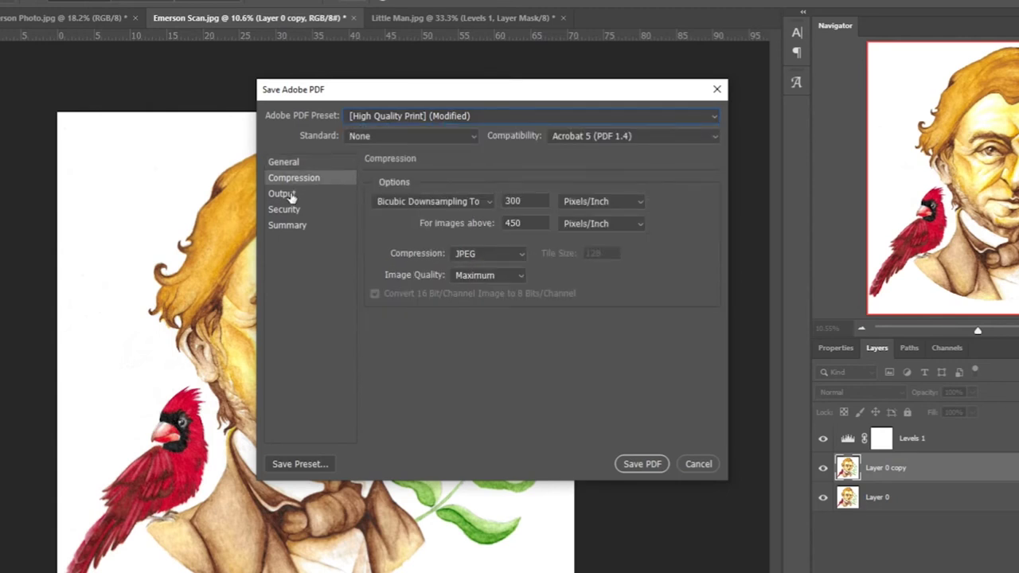
pyautogui.click(281, 193)
pyautogui.click(640, 465)
pyautogui.click(532, 283)
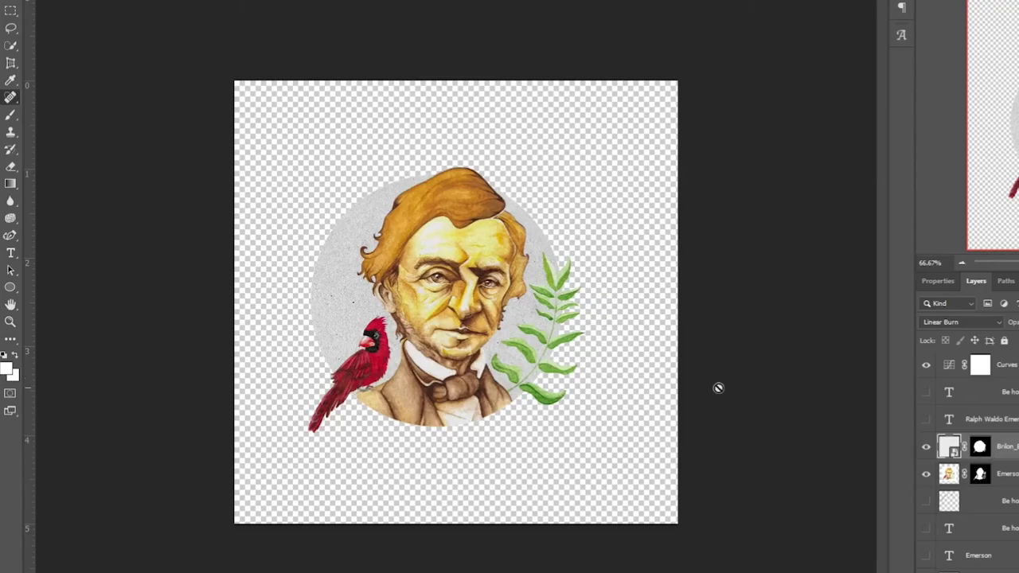
pyautogui.scroll(3, 509, 402)
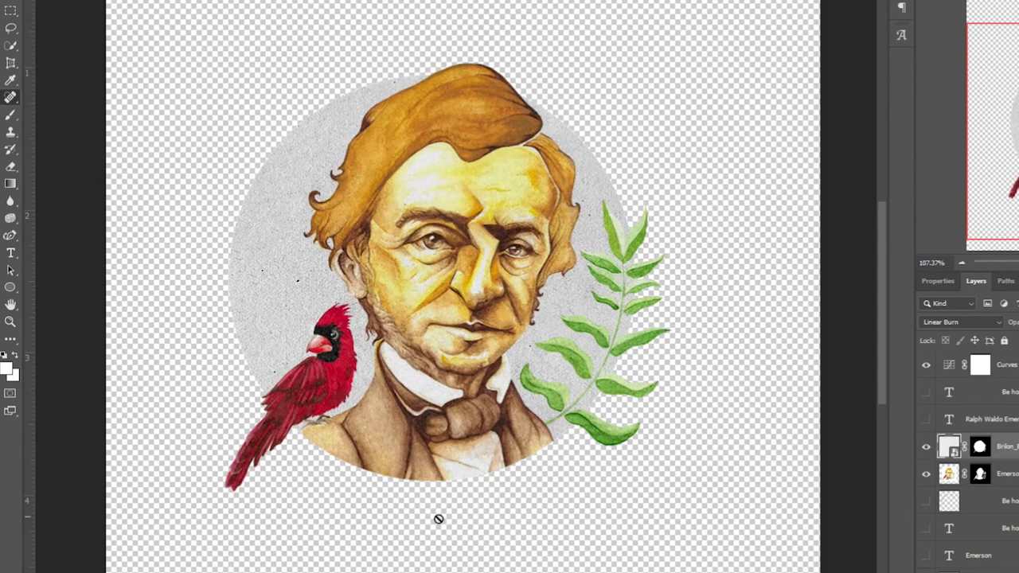
pyautogui.scroll(-3, 436, 274)
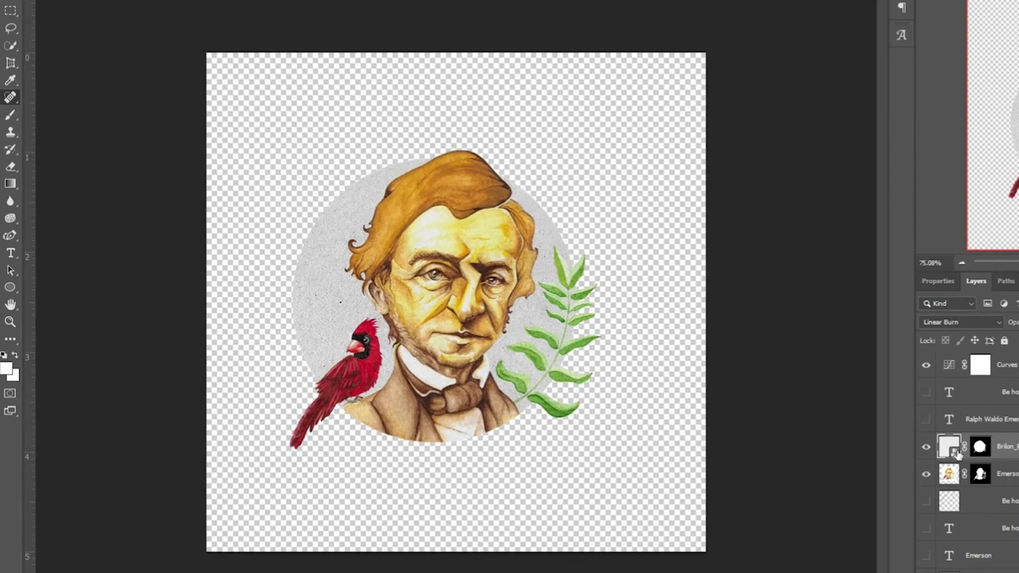
pyautogui.keyDown('ctrl'); pyautogui.click(980, 475); pyautogui.keyUp('ctrl')
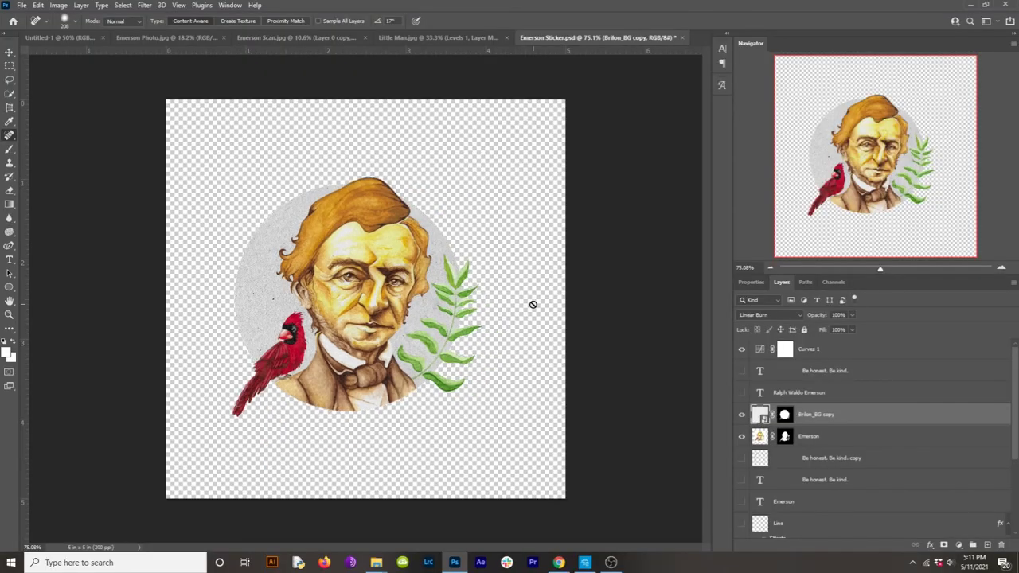
# Step: Choose PNG as the format for saving Emerson Sticker on the computer and cancel the save
pyautogui.click(21, 5)
pyautogui.click(37, 133)
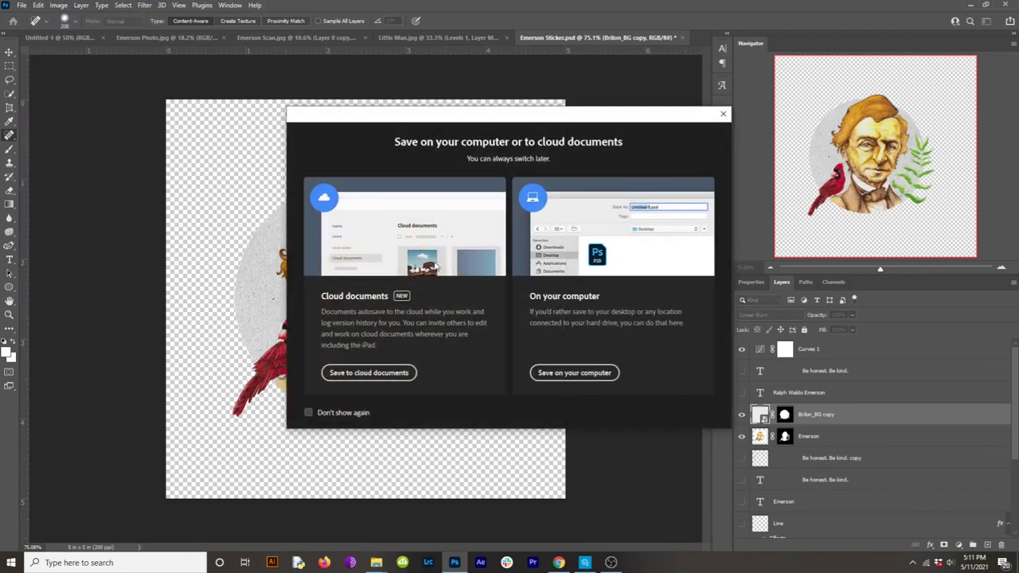
pyautogui.click(605, 371)
pyautogui.click(180, 245)
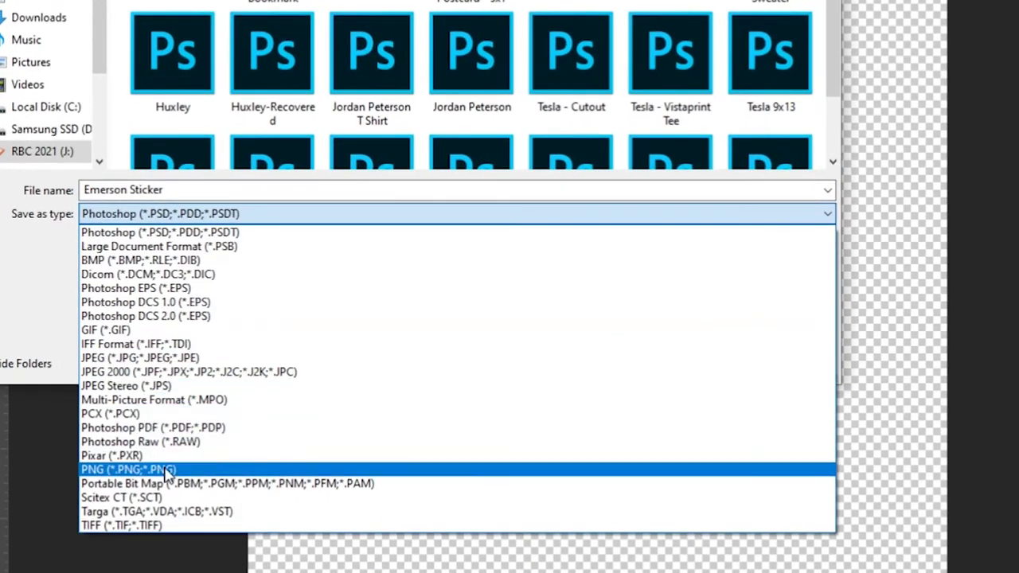
pyautogui.click(138, 391)
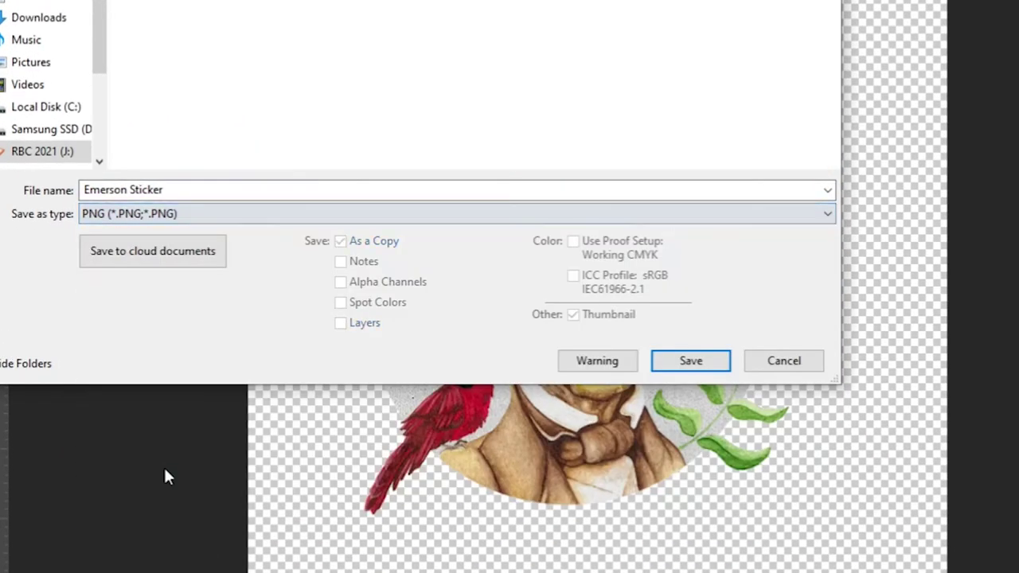
pyautogui.click(762, 368)
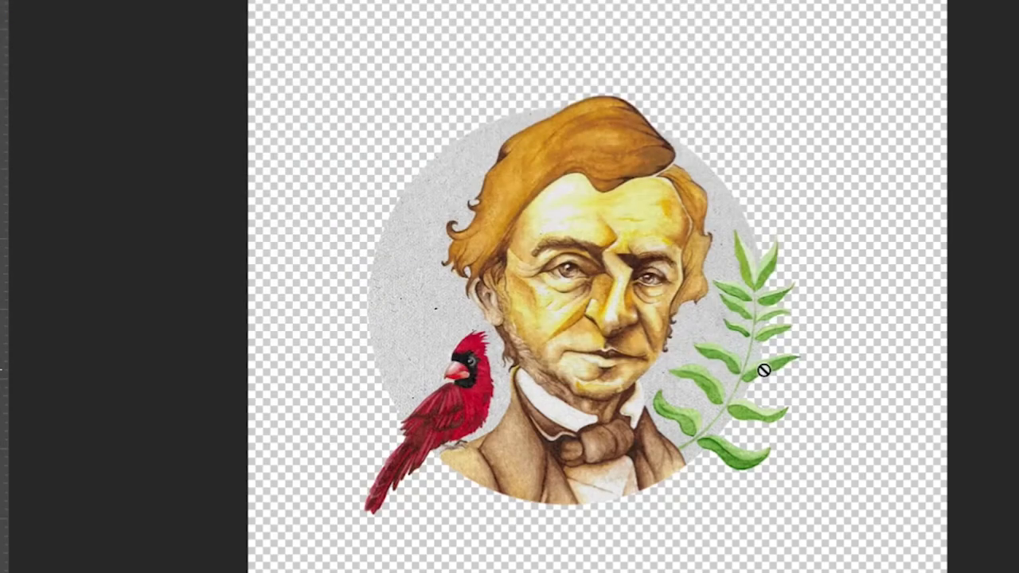